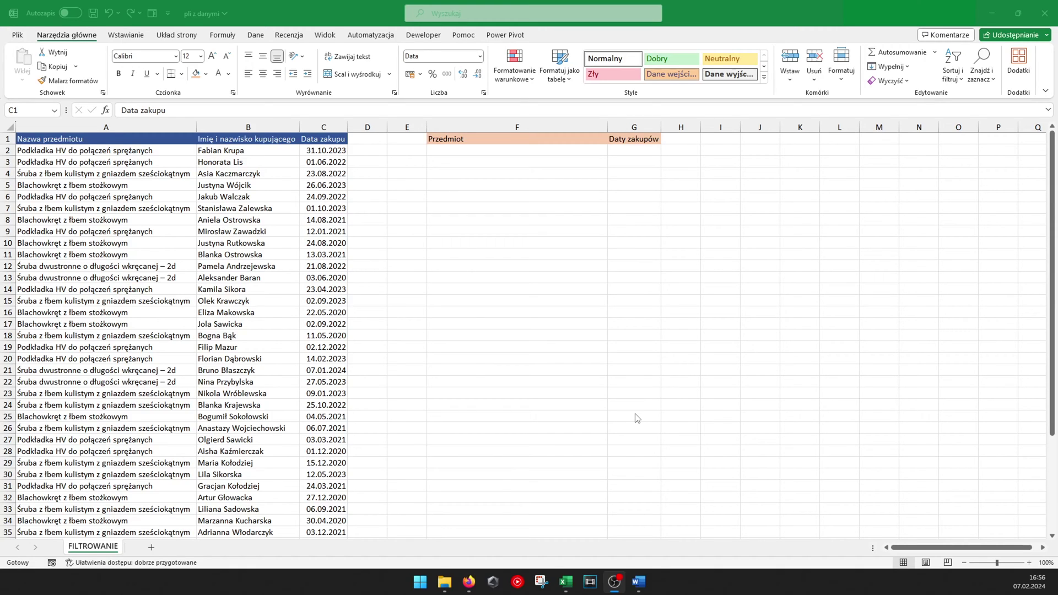
Return to the workbook and review the purchase table's item names, buyers, dates and output headers.
{"action": "key", "text": "alt+Tab"}
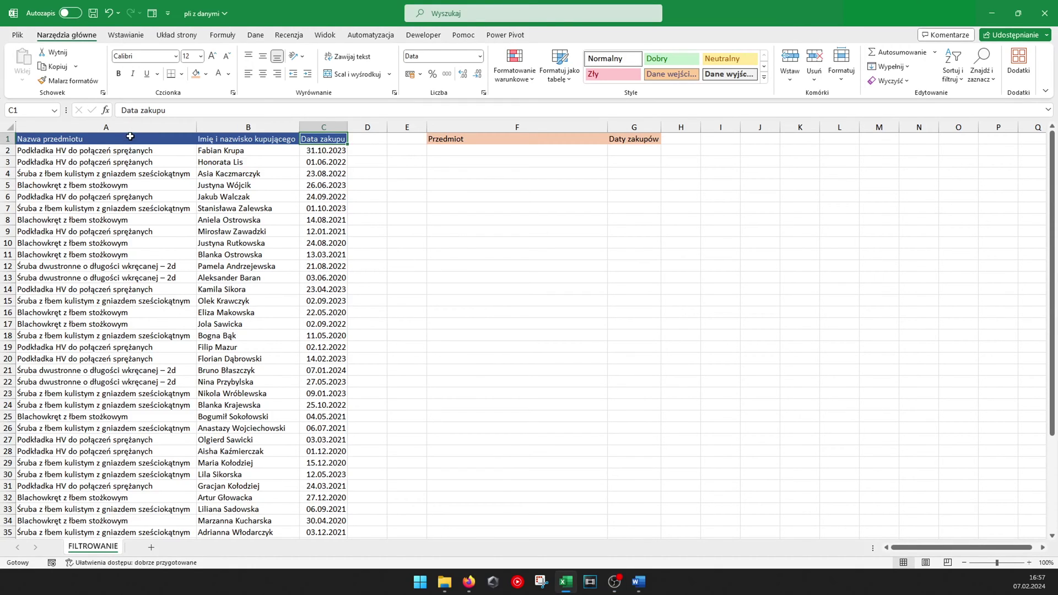
{"action": "left_click", "coordinate": [130, 136]}
{"action": "key", "text": "ctrl+shift+Down"}
{"action": "key", "text": "shift+Right"}
{"action": "key", "text": "shift+Right"}
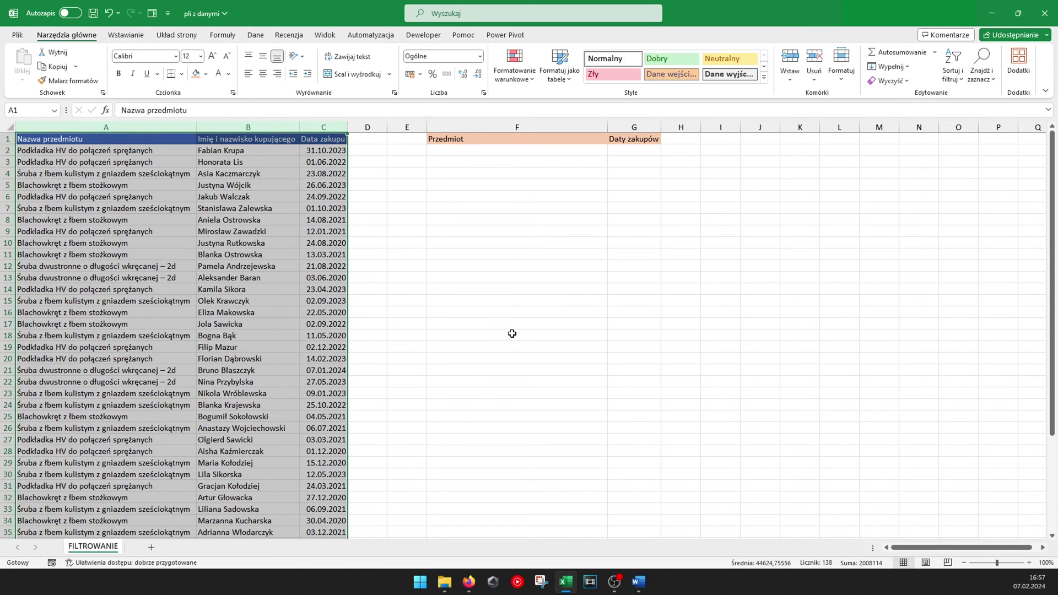
{"action": "left_click", "coordinate": [483, 347]}
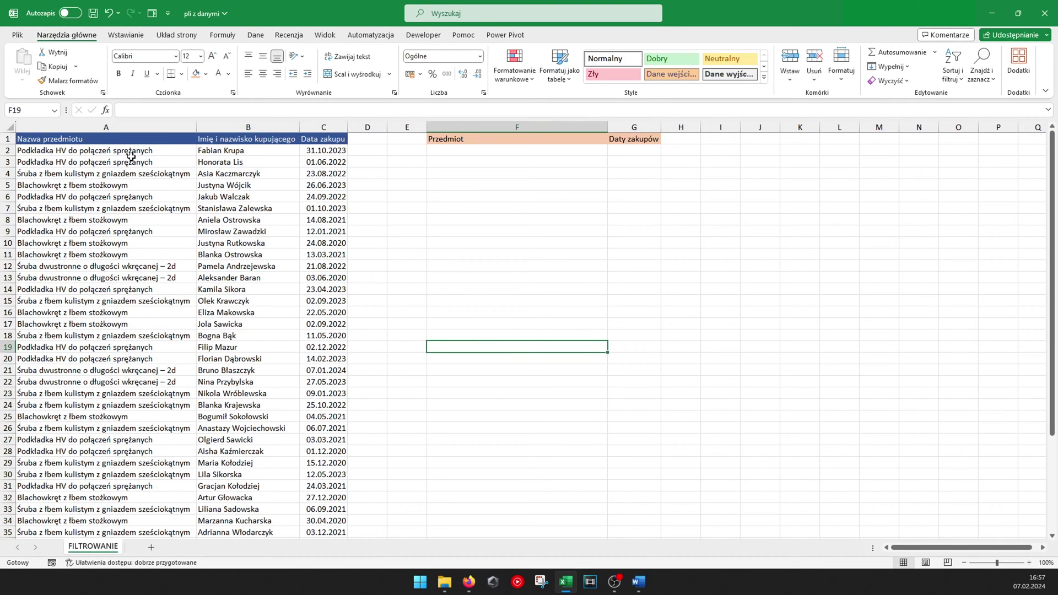
{"action": "left_click", "coordinate": [245, 147]}
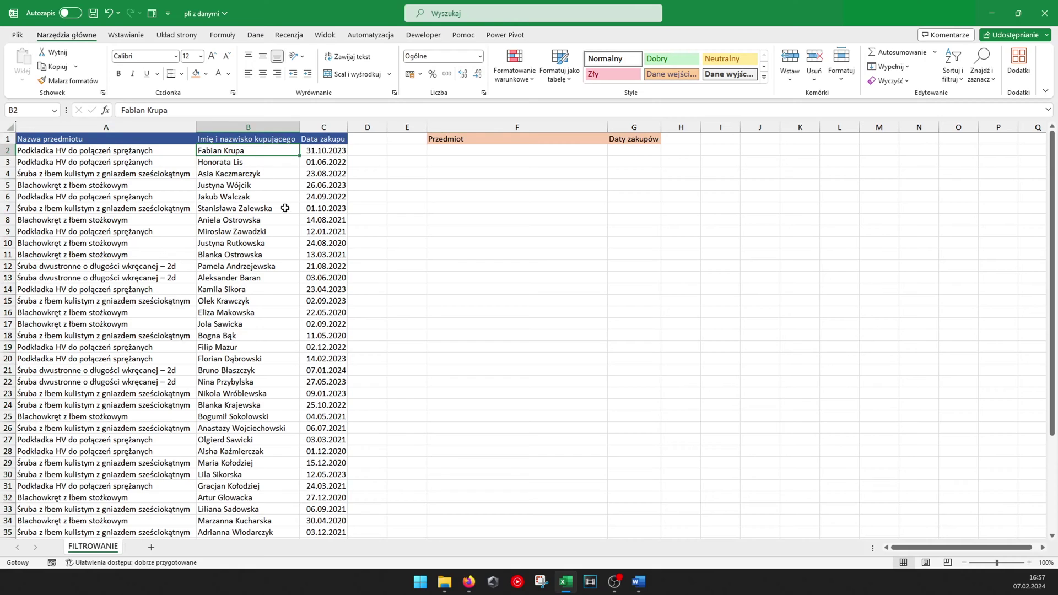
{"action": "left_click", "coordinate": [325, 138]}
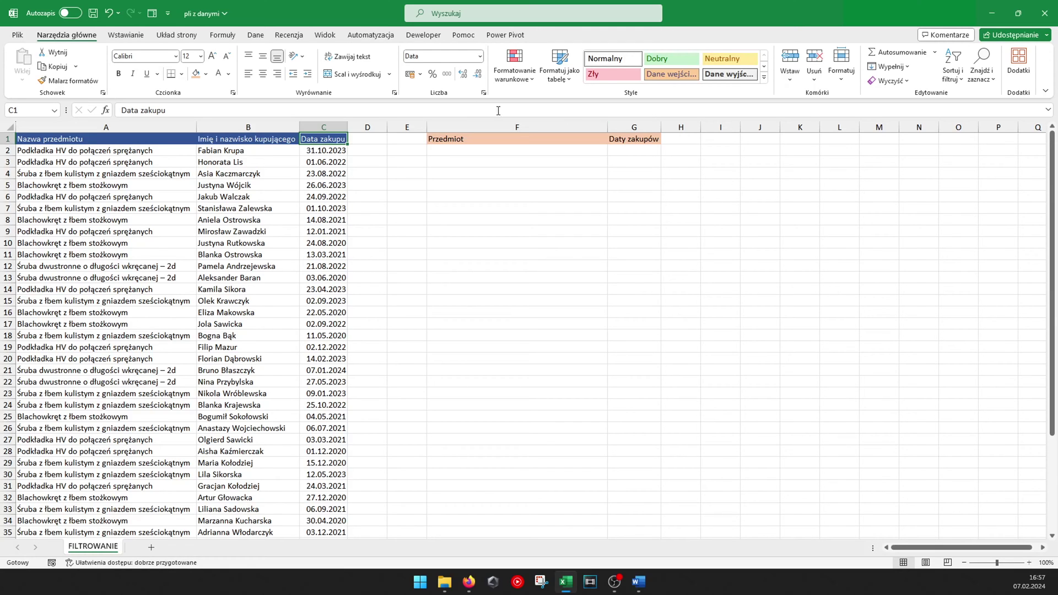
{"action": "left_click_drag", "start_coordinate": [459, 139], "coordinate": [626, 139]}
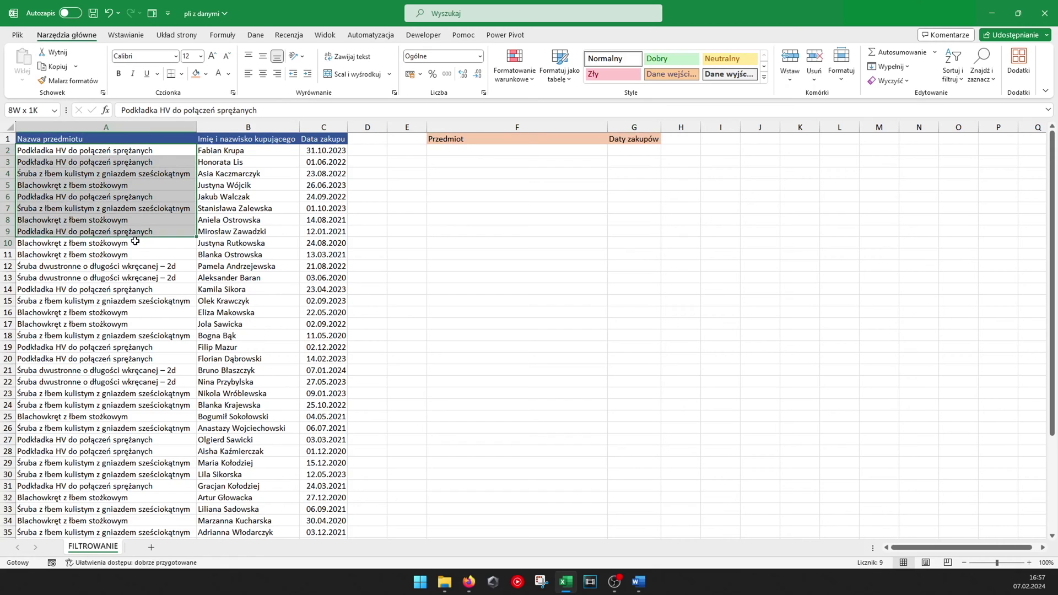
{"action": "left_click_drag", "start_coordinate": [146, 150], "coordinate": [138, 324]}
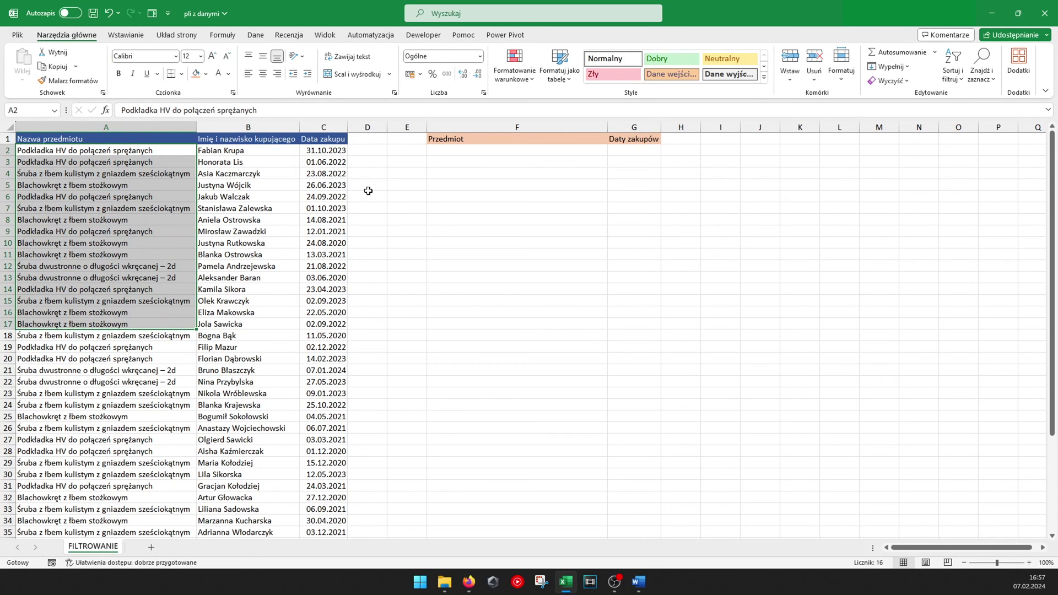
{"action": "left_click_drag", "start_coordinate": [325, 150], "coordinate": [326, 312]}
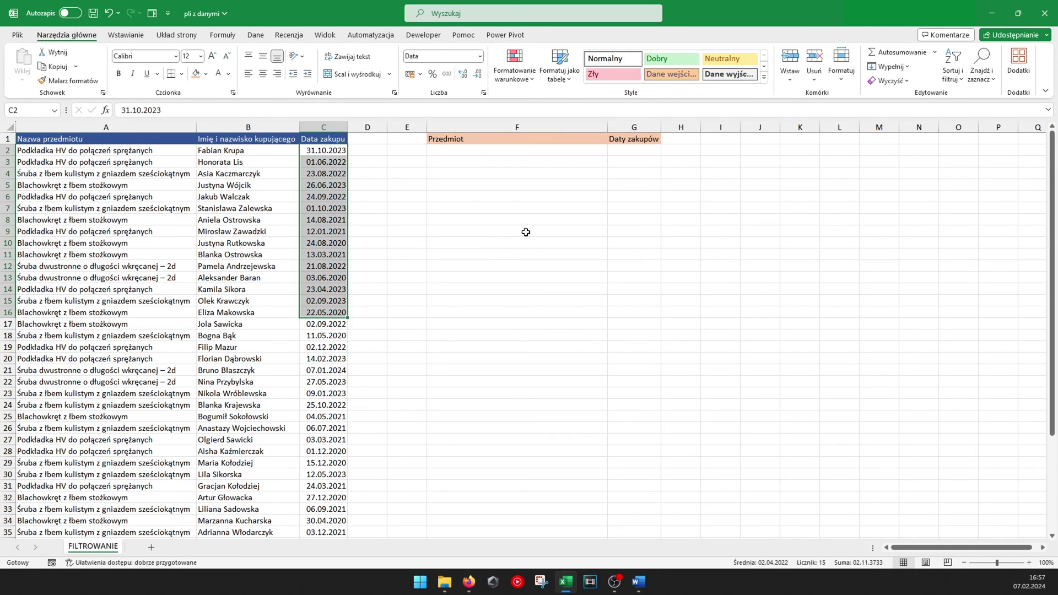
{"action": "left_click", "coordinate": [598, 261]}
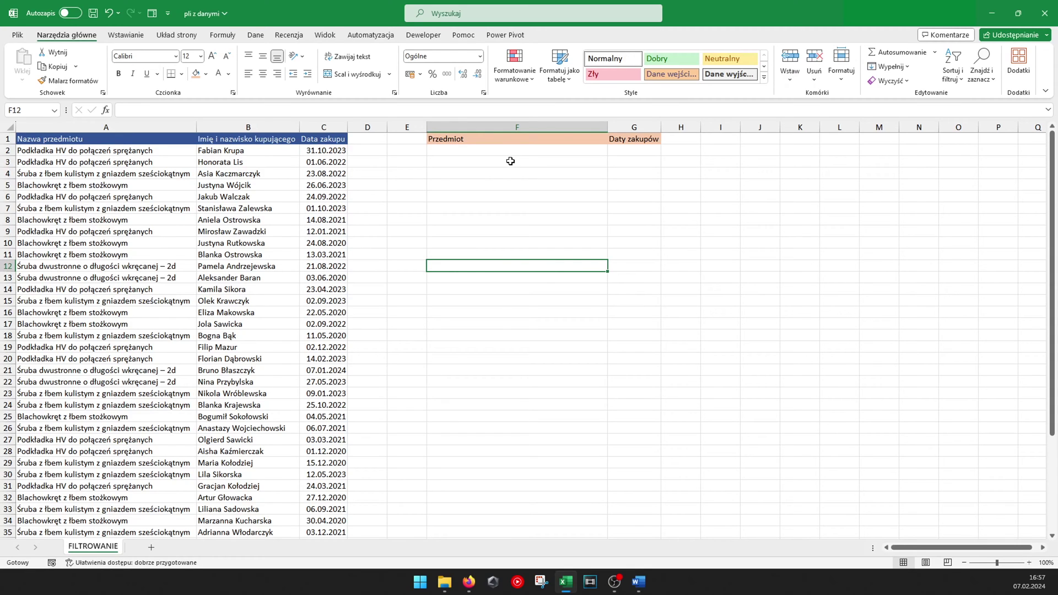
Pick Podkładka HV do połączeń sprężanych from F2's drop-down item list.
{"action": "left_click", "coordinate": [517, 151]}
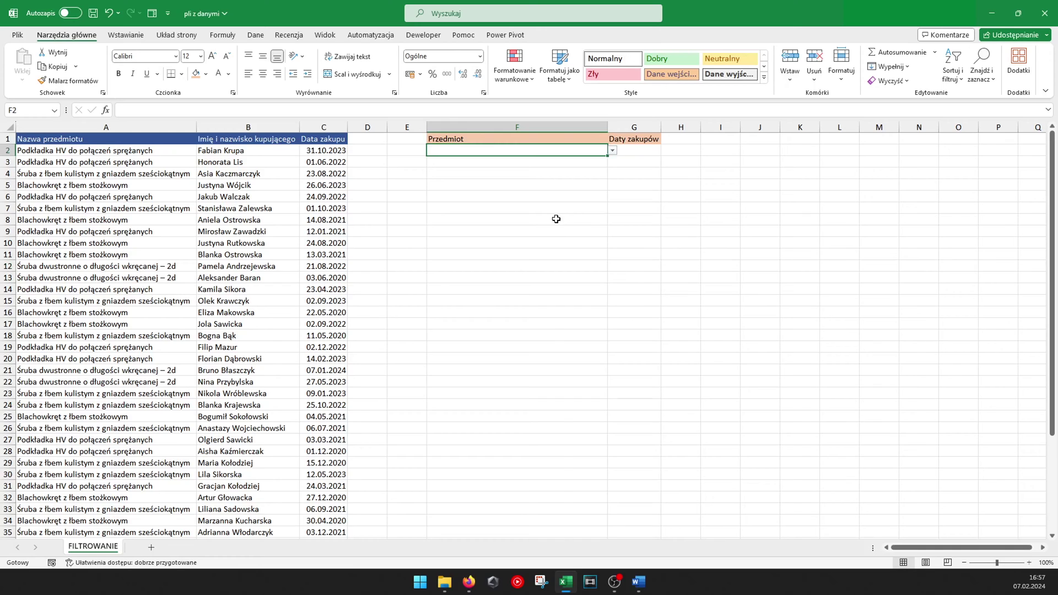
{"action": "left_click", "coordinate": [613, 150]}
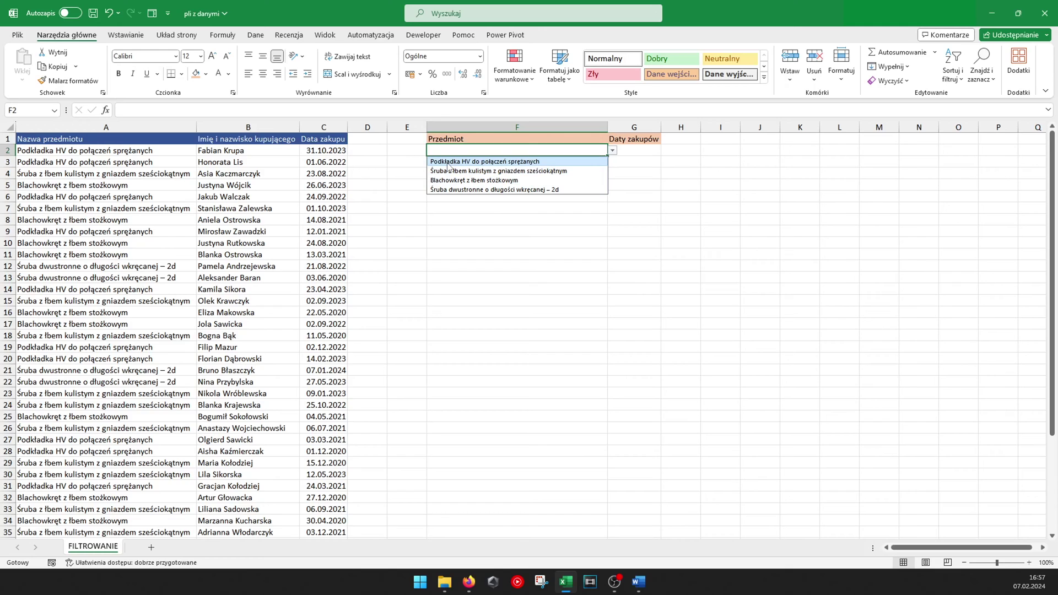
{"action": "left_click", "coordinate": [448, 162]}
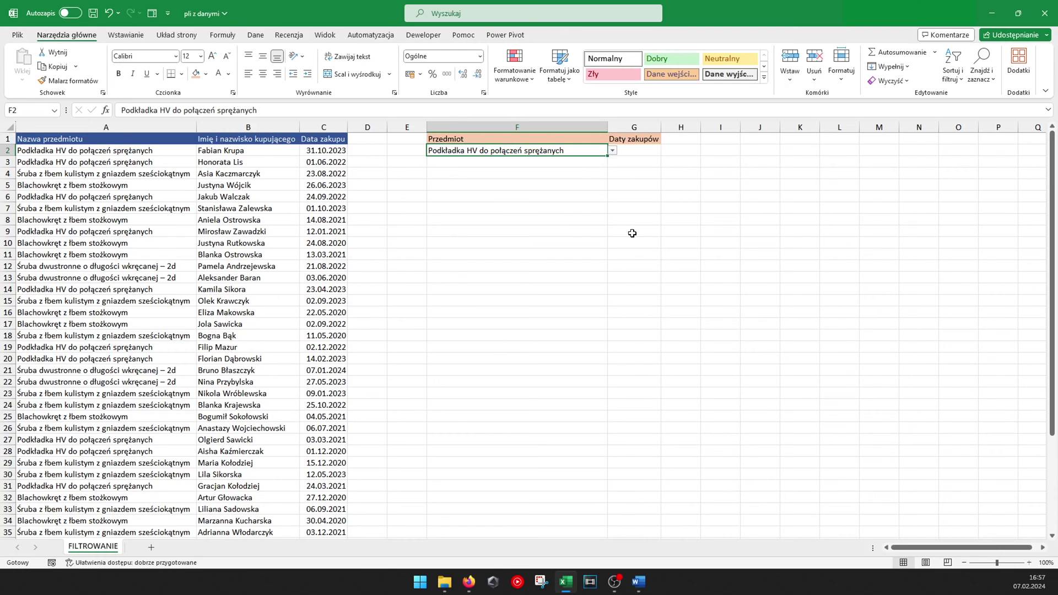
{"action": "left_click", "coordinate": [655, 165]}
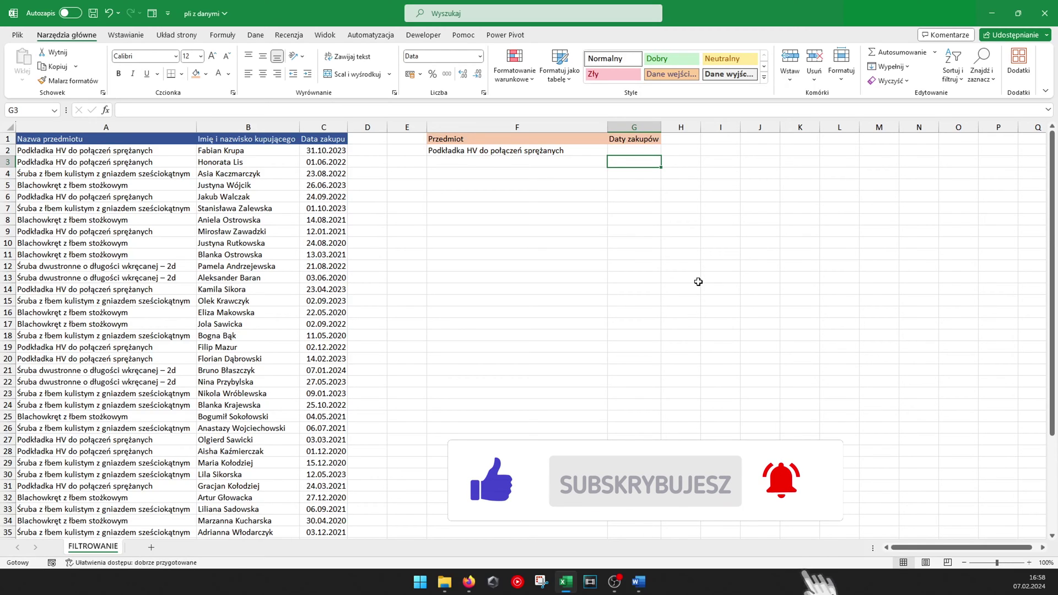
{"action": "key", "text": "Up"}
{"action": "key", "text": "Left"}
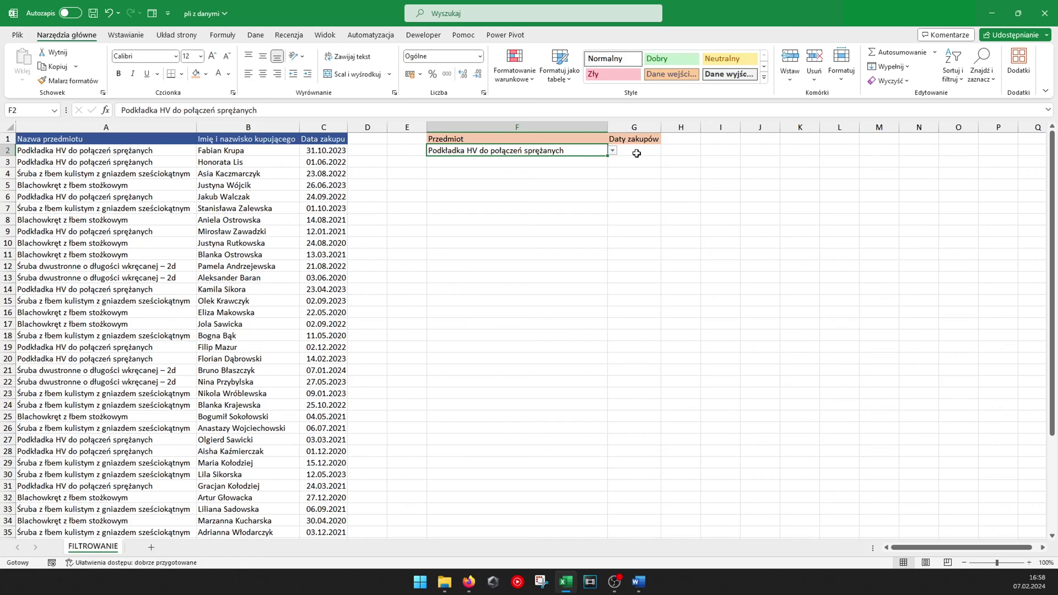
Start a FILTRUJ formula in G2 with purchase date C2 as its array.
{"action": "left_click_drag", "start_coordinate": [637, 148], "coordinate": [653, 218]}
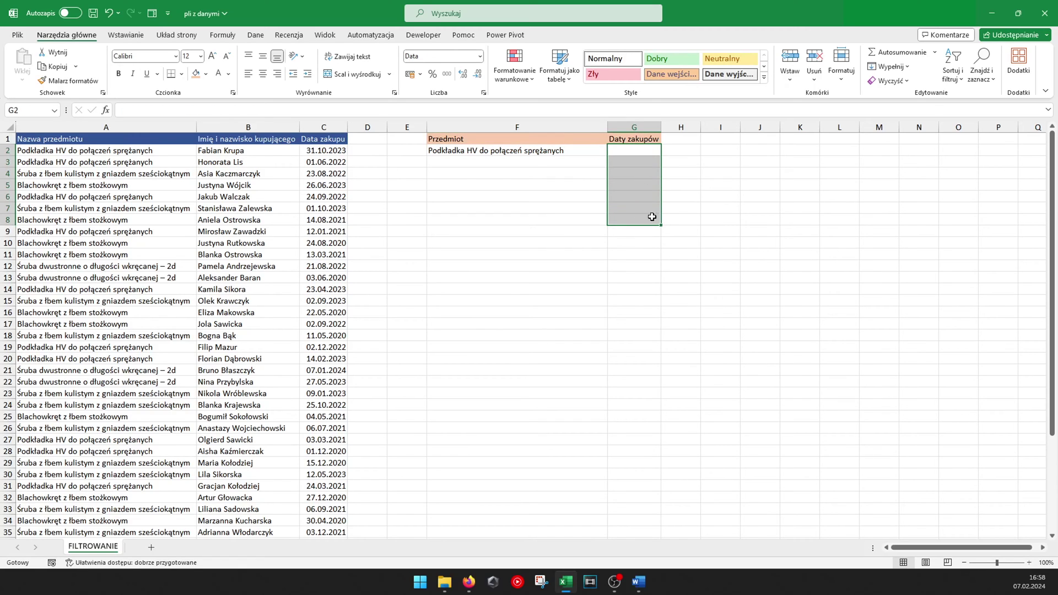
{"action": "left_click", "coordinate": [809, 224]}
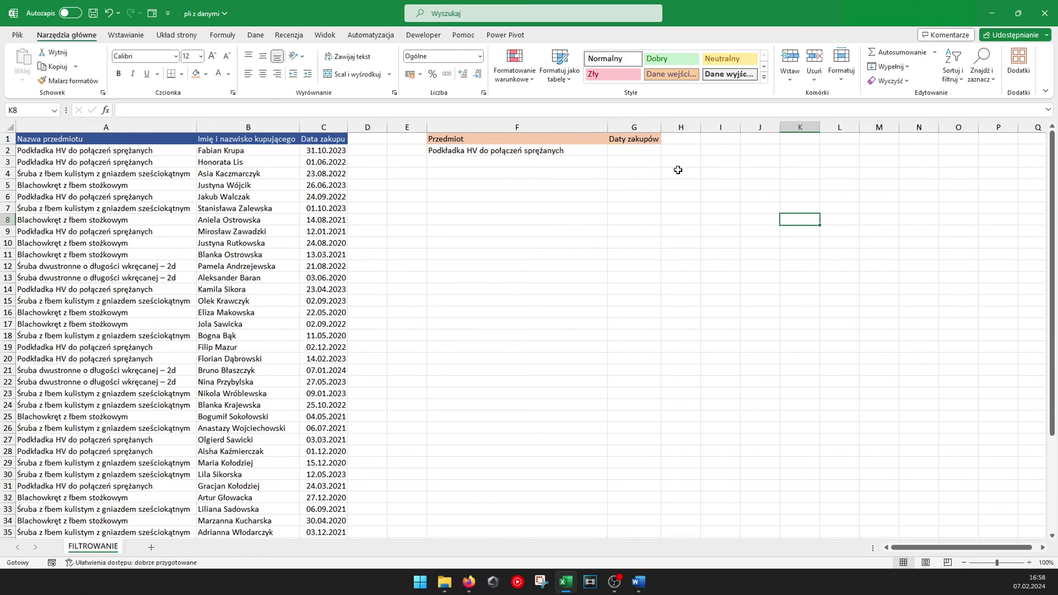
{"action": "left_click", "coordinate": [630, 151]}
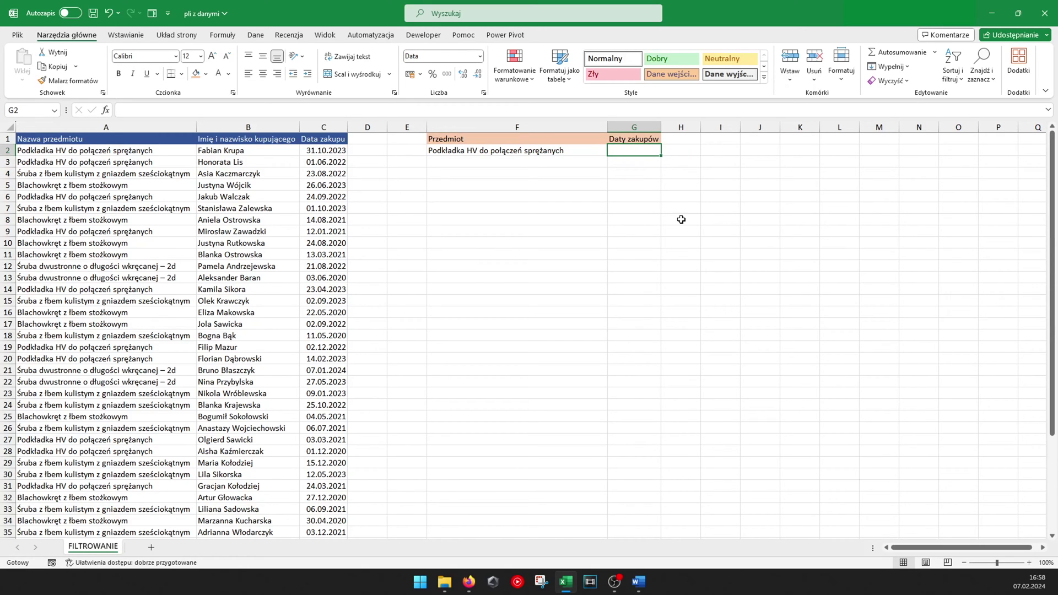
{"action": "type", "text": "="}
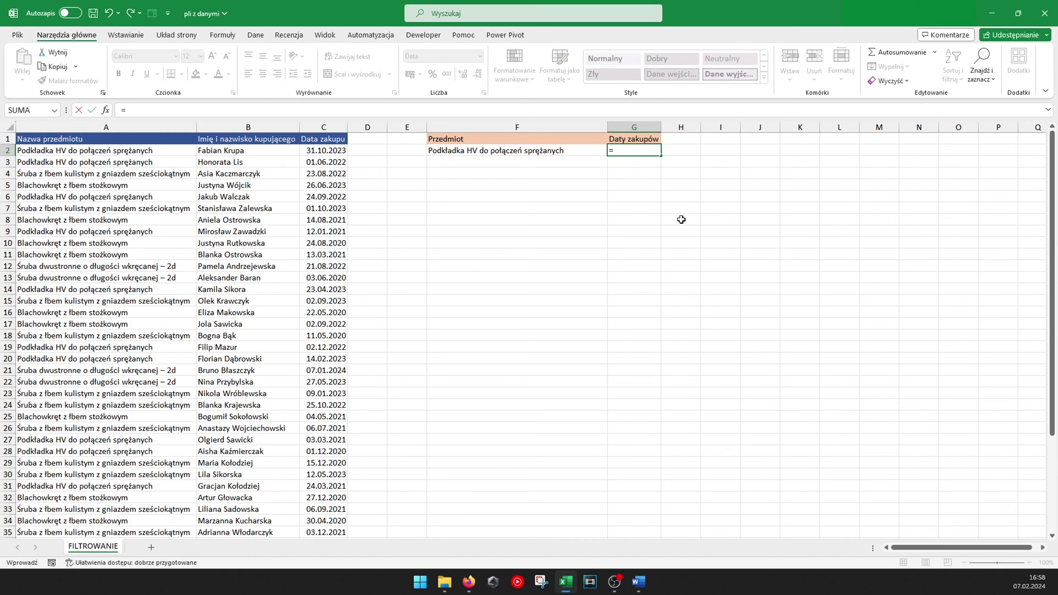
{"action": "type", "text": "fi"}
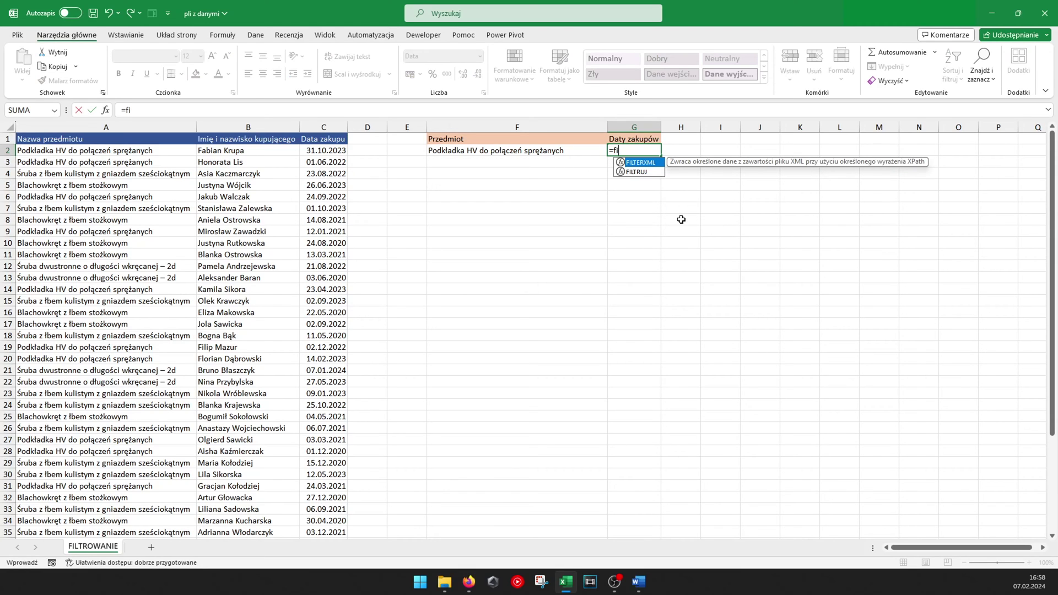
{"action": "key", "text": "Down"}
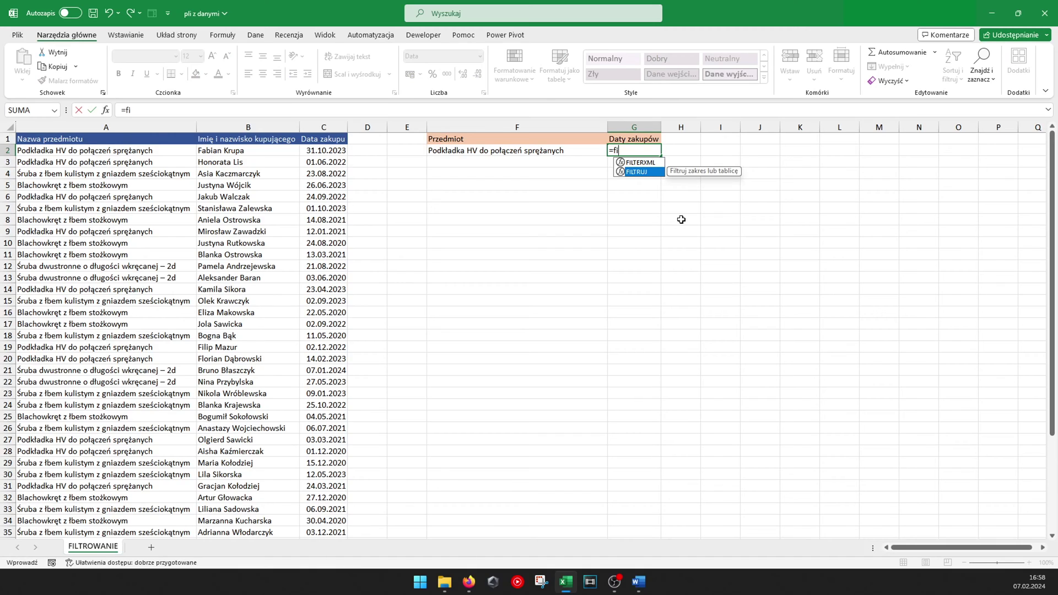
{"action": "key", "text": "Tab"}
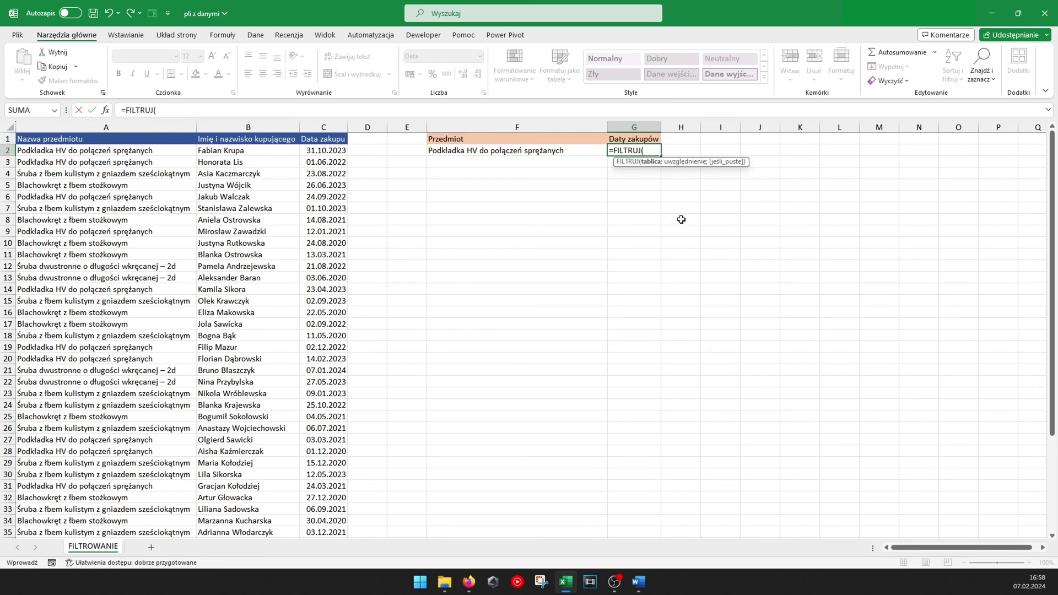
{"action": "left_click", "coordinate": [327, 150]}
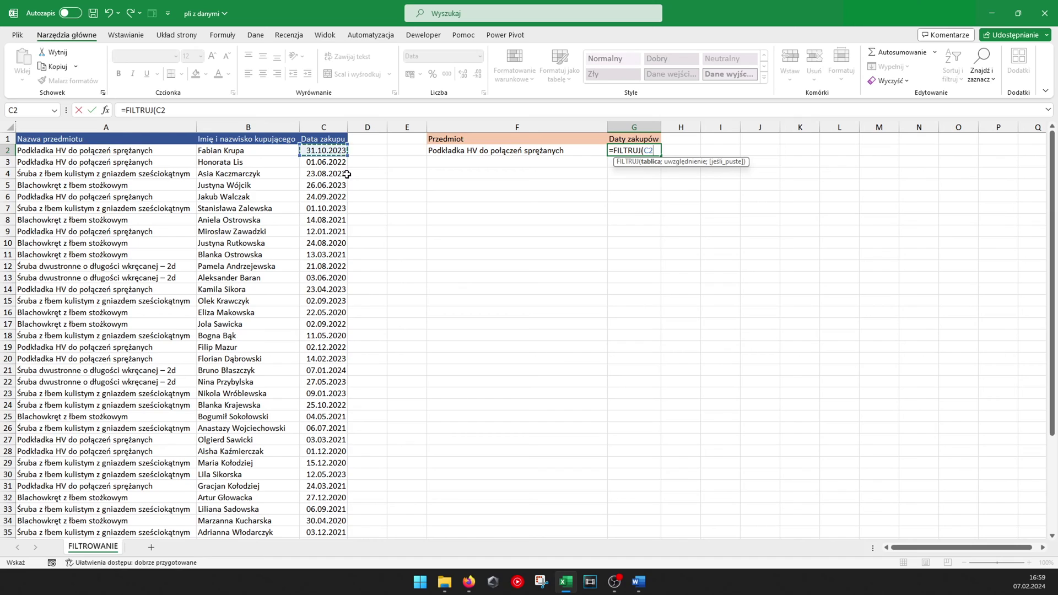
Extend the FILTRUJ array to the absolute range $C$2:$C$46 and add the separating semicolon.
{"action": "left_click_drag", "start_coordinate": [346, 174], "coordinate": [348, 178]}
{"action": "scroll", "coordinate": [346, 173], "scroll_direction": "down", "scroll_amount": 1}
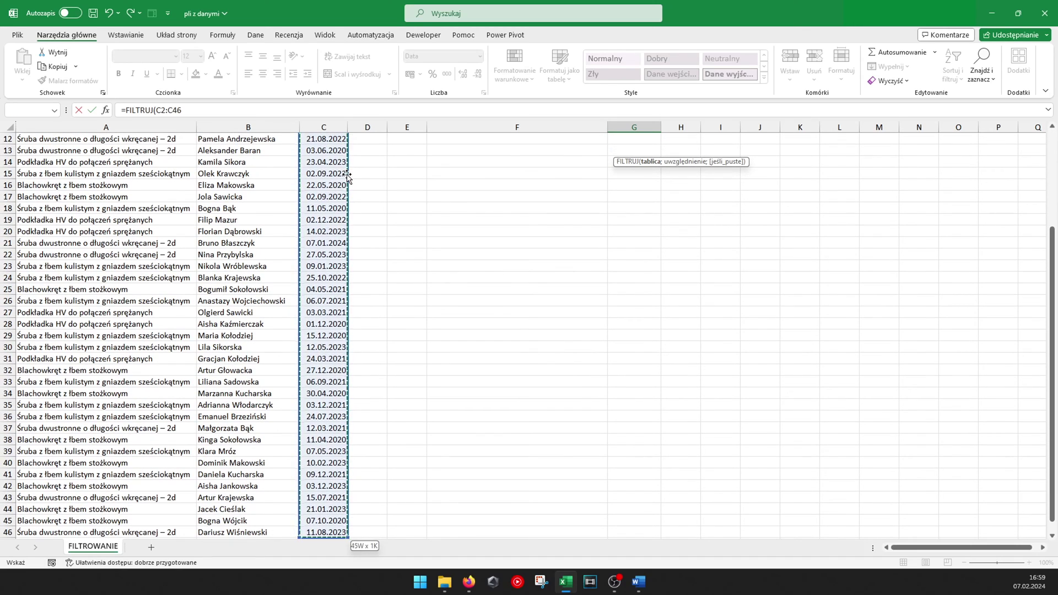
{"action": "scroll", "coordinate": [375, 188], "scroll_direction": "up", "scroll_amount": 2}
{"action": "scroll", "coordinate": [385, 189], "scroll_direction": "up", "scroll_amount": 2}
{"action": "key", "text": "F4"}
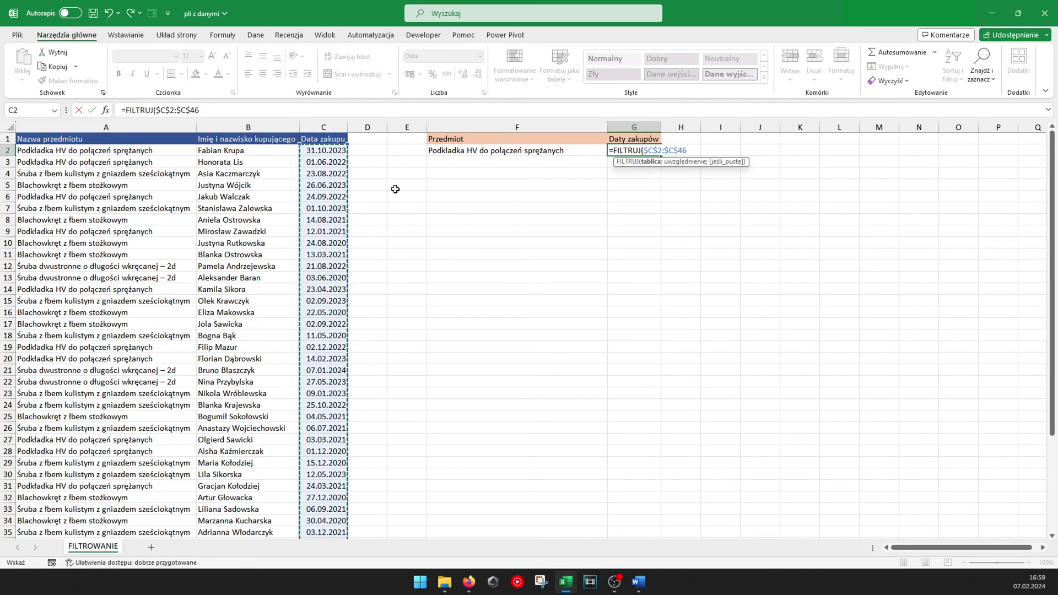
{"action": "type", "text": ";"}
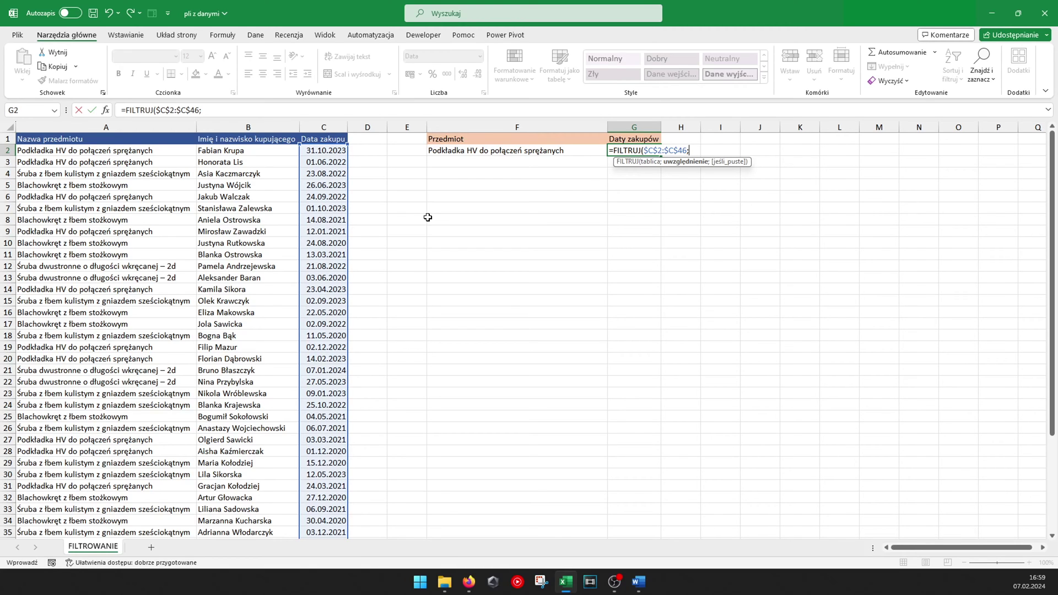
Add the condition lista1=F2, matching the item-name list against the item in F2.
{"action": "left_click", "coordinate": [117, 149]}
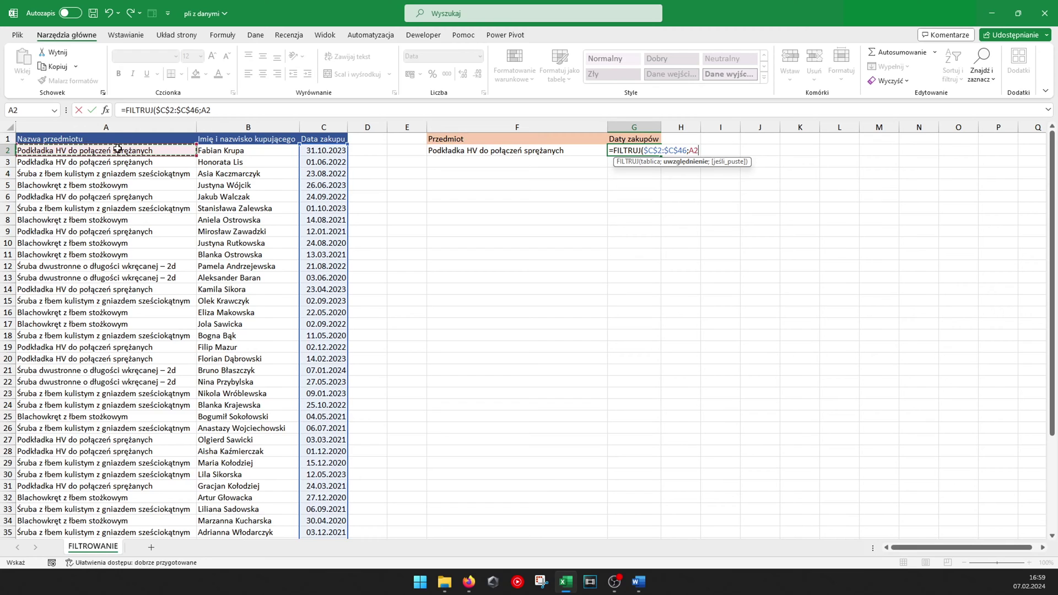
{"action": "key", "text": "ctrl+shift+Down"}
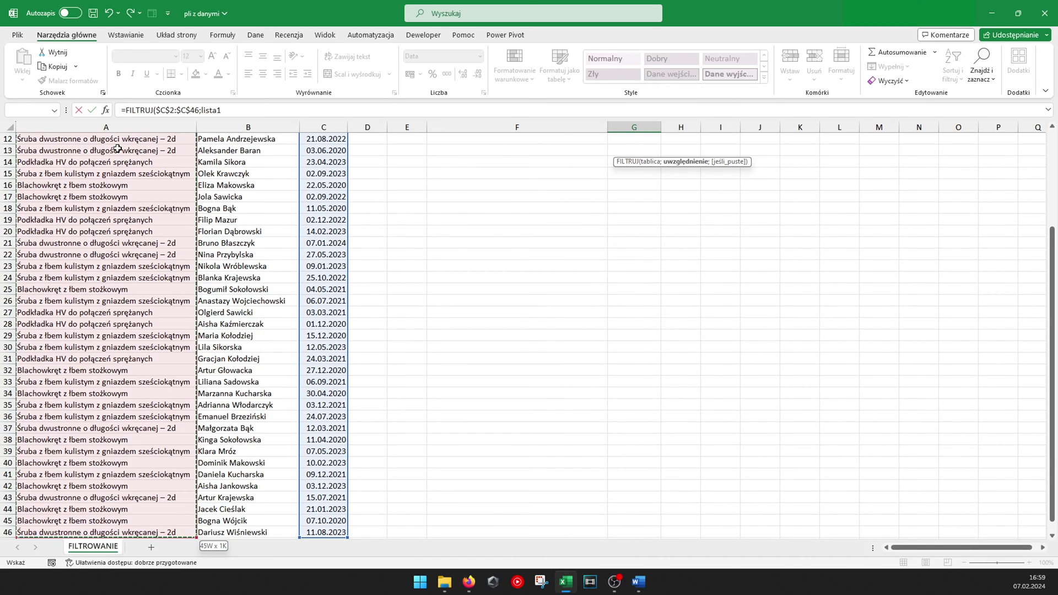
{"action": "scroll", "coordinate": [117, 149], "scroll_direction": "up", "scroll_amount": 4}
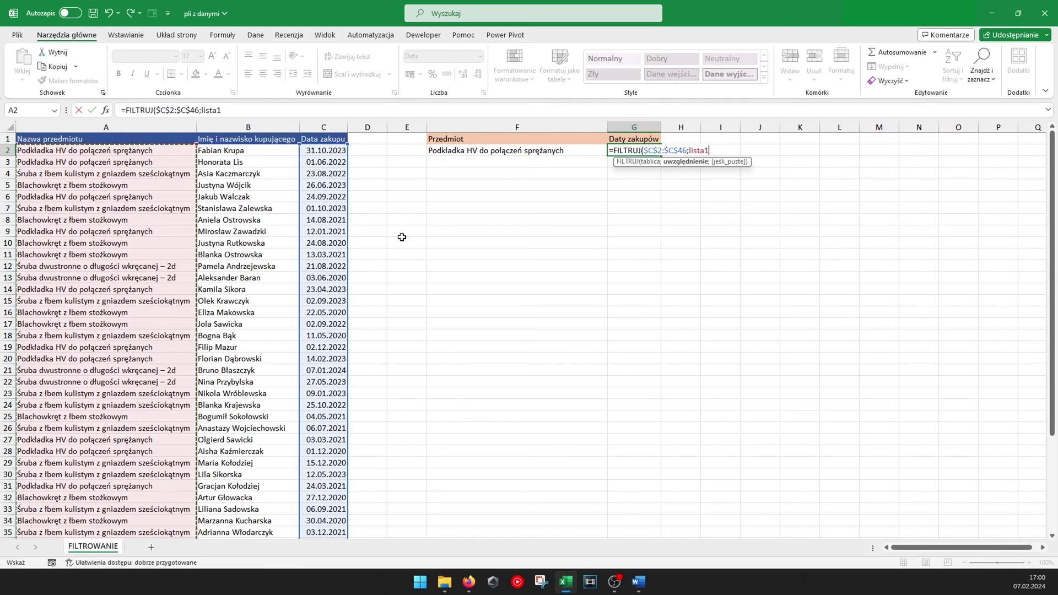
{"action": "type", "text": "="}
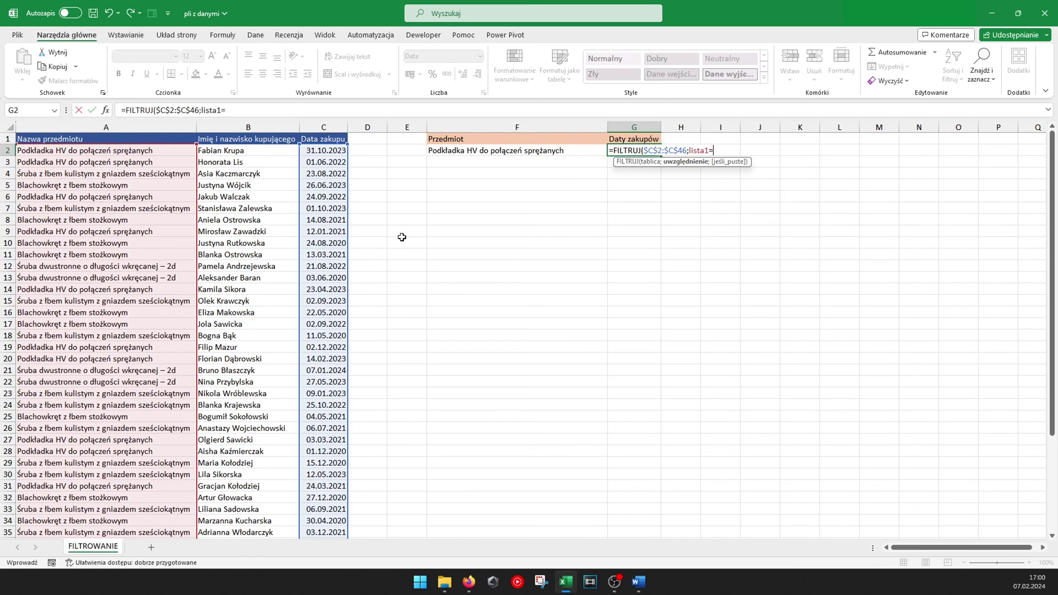
{"action": "left_click", "coordinate": [465, 151]}
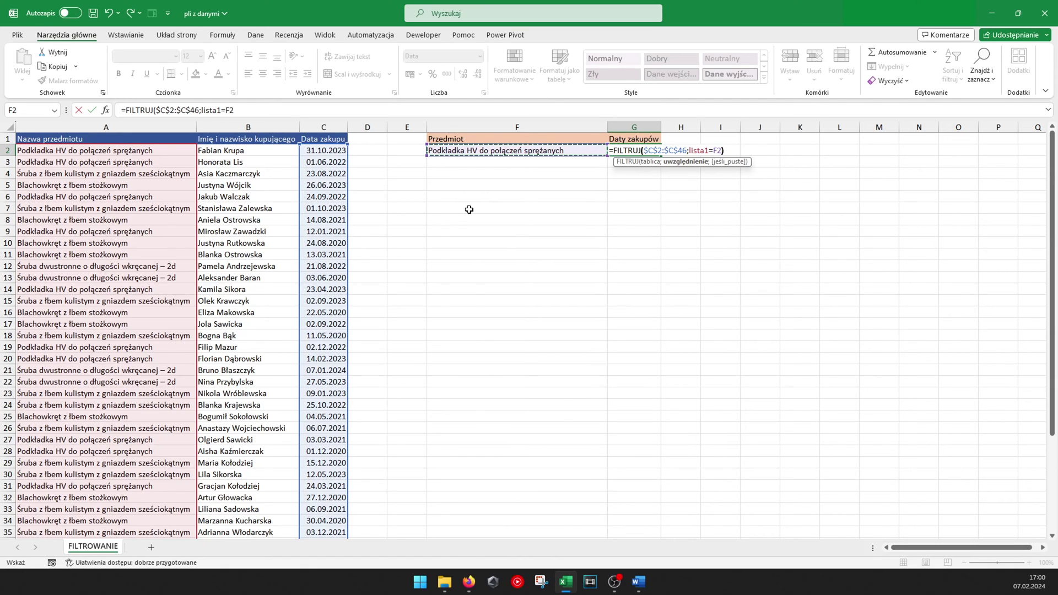
Close and commit the FILTRUJ formula, then check the ten dates spilled into G2:G11.
{"action": "type", "text": ")"}
{"action": "key", "text": "Return"}
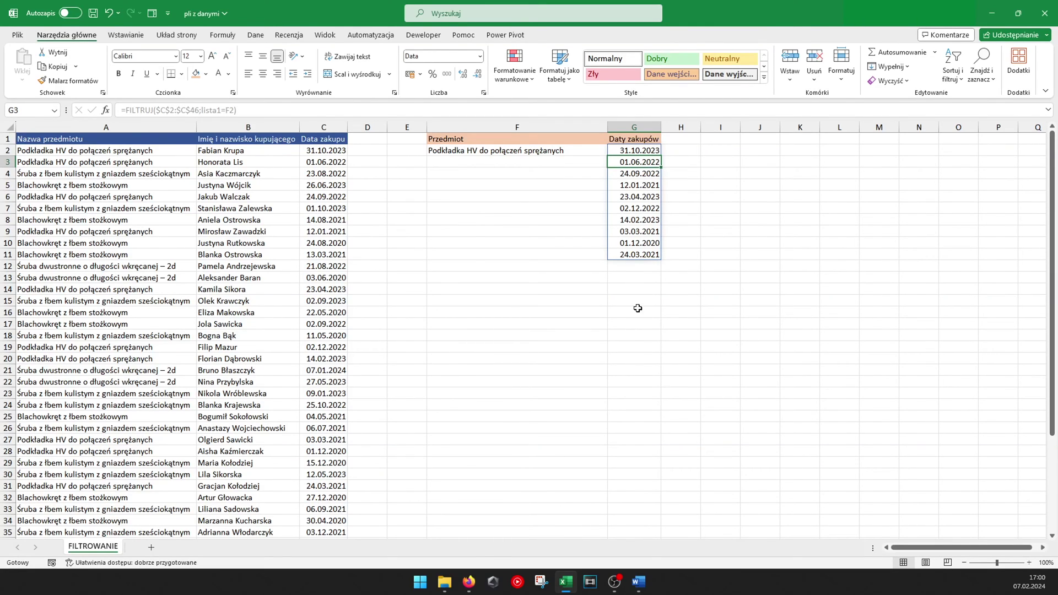
{"action": "left_click_drag", "start_coordinate": [639, 150], "coordinate": [644, 249]}
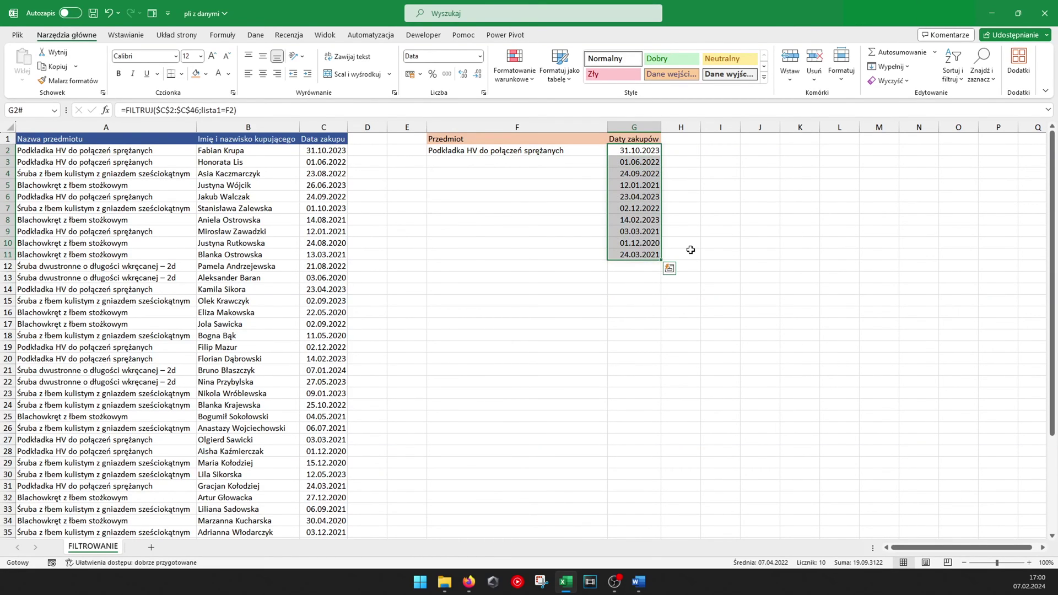
{"action": "left_click", "coordinate": [776, 220]}
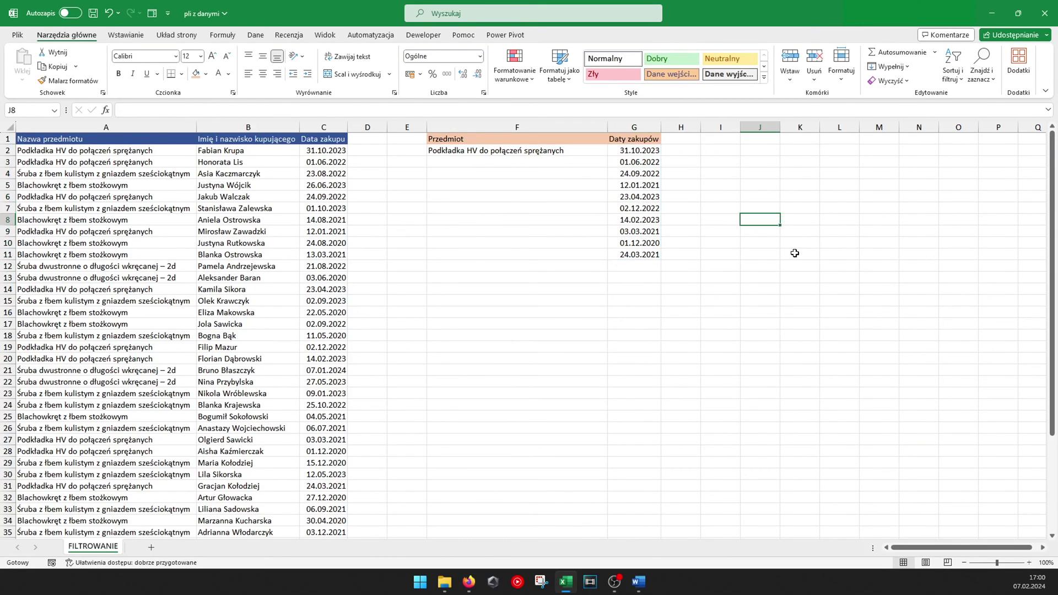
Try several items in F2, ending on Śruba dwustronne o długości wkręcanej – 2d.
{"action": "left_click", "coordinate": [556, 152]}
{"action": "left_click", "coordinate": [611, 151]}
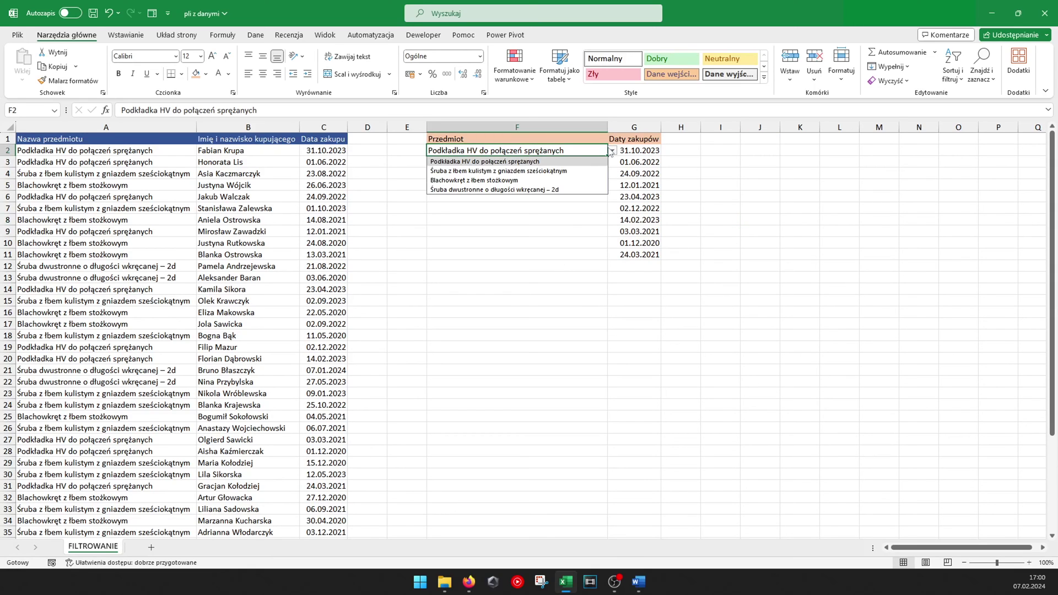
{"action": "left_click", "coordinate": [470, 171]}
{"action": "left_click", "coordinate": [612, 152]}
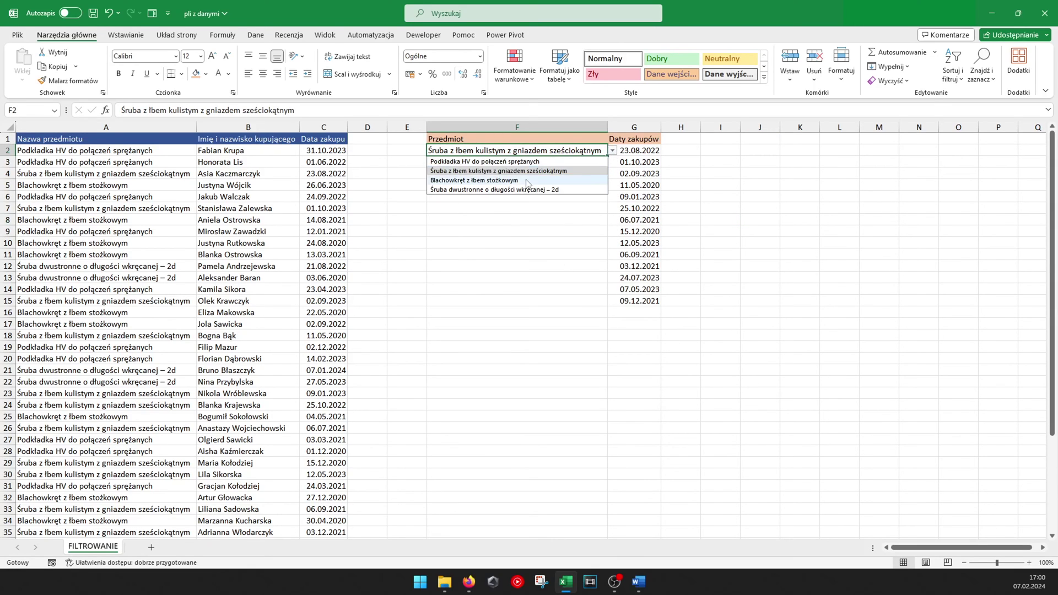
{"action": "left_click", "coordinate": [504, 181]}
{"action": "left_click", "coordinate": [612, 152]}
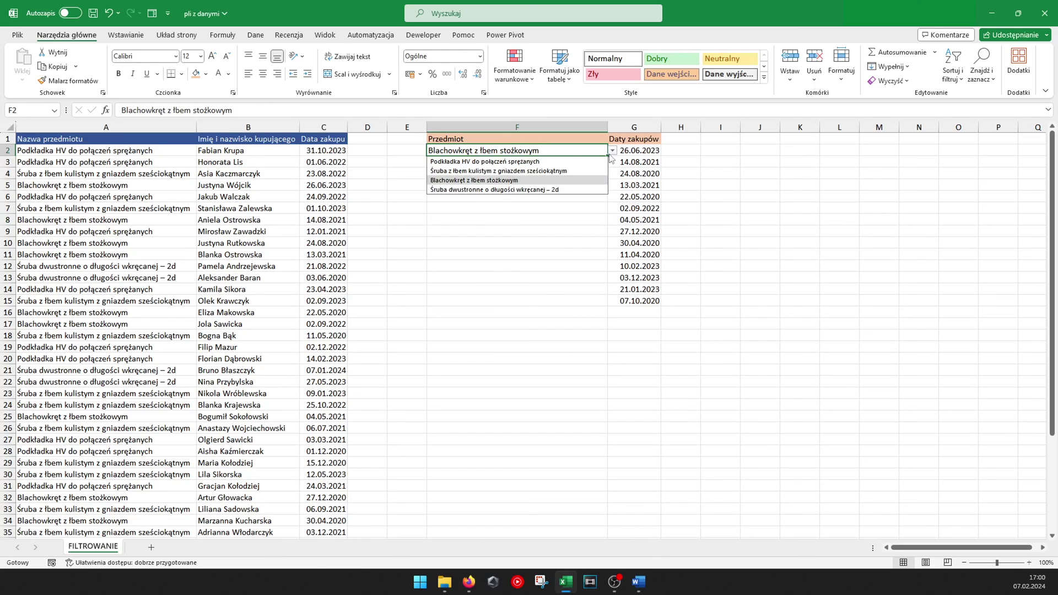
{"action": "left_click", "coordinate": [479, 190]}
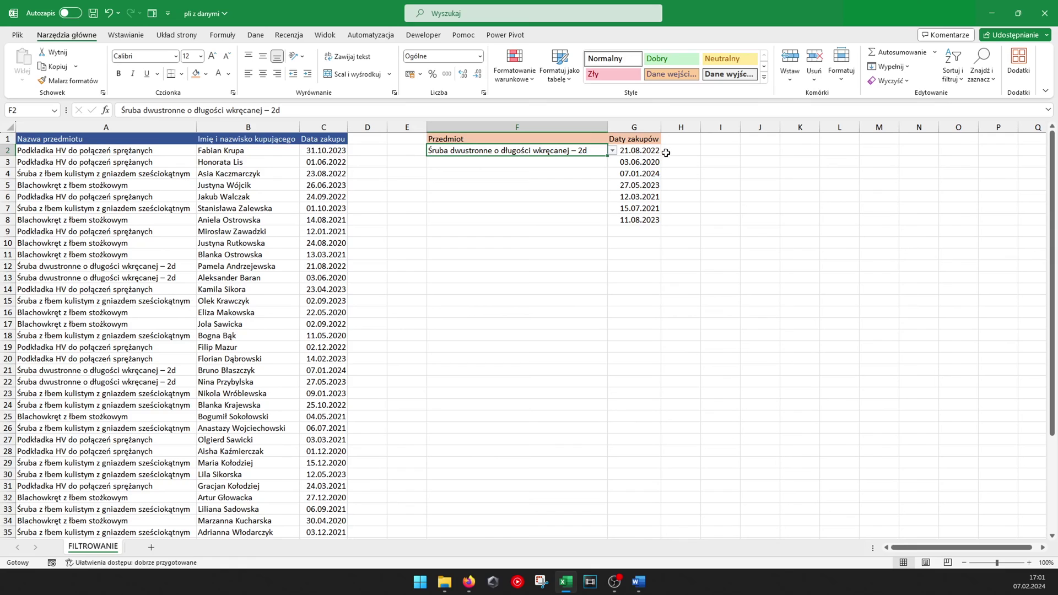
Check the seven spilled dates in G2:G8 and start editing the G2 formula.
{"action": "left_click_drag", "start_coordinate": [649, 151], "coordinate": [645, 218]}
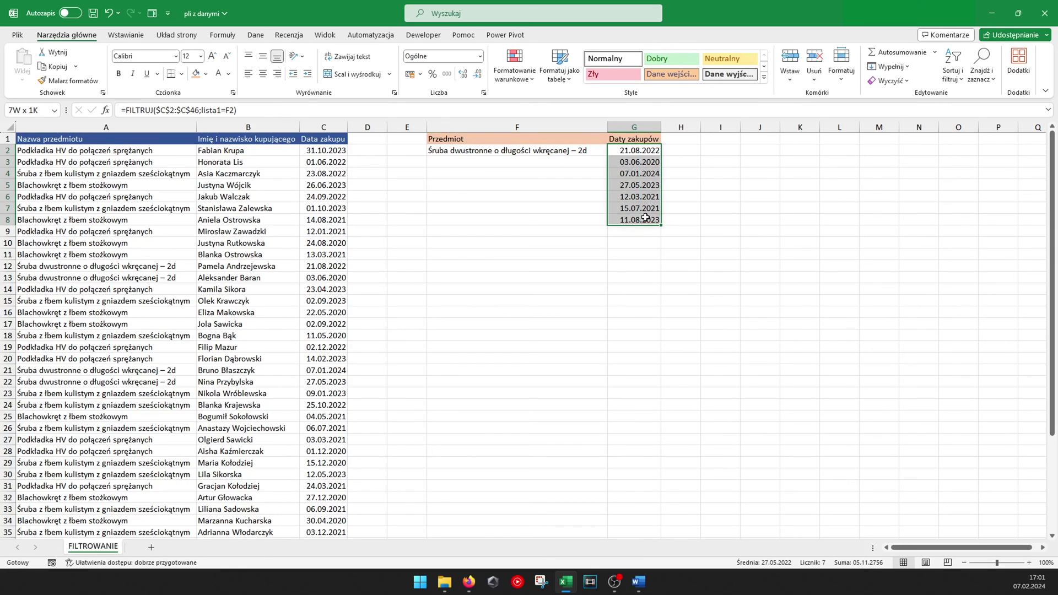
{"action": "left_click", "coordinate": [653, 155]}
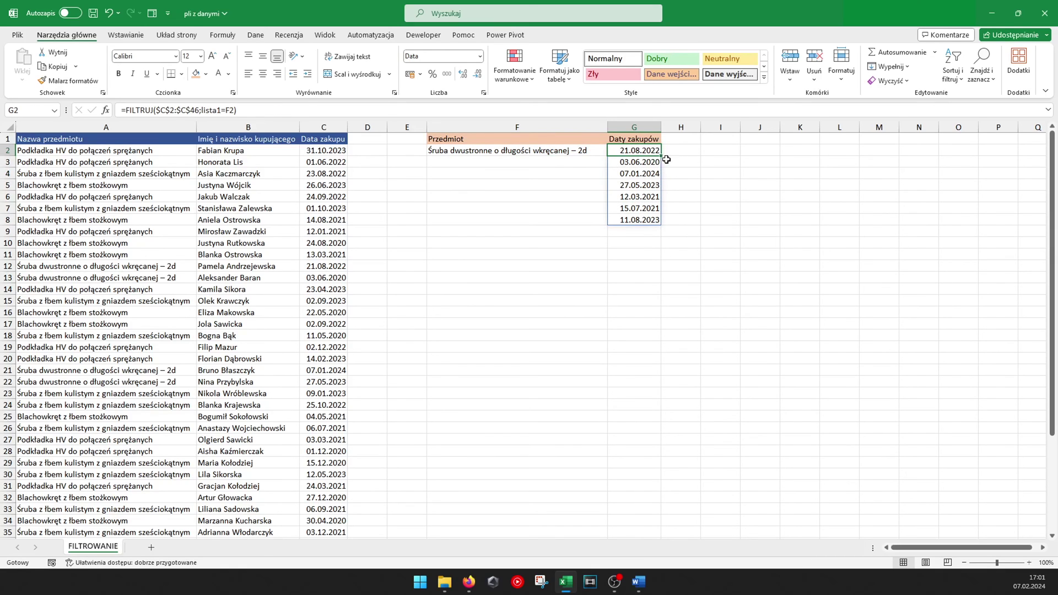
{"action": "left_click", "coordinate": [652, 175]}
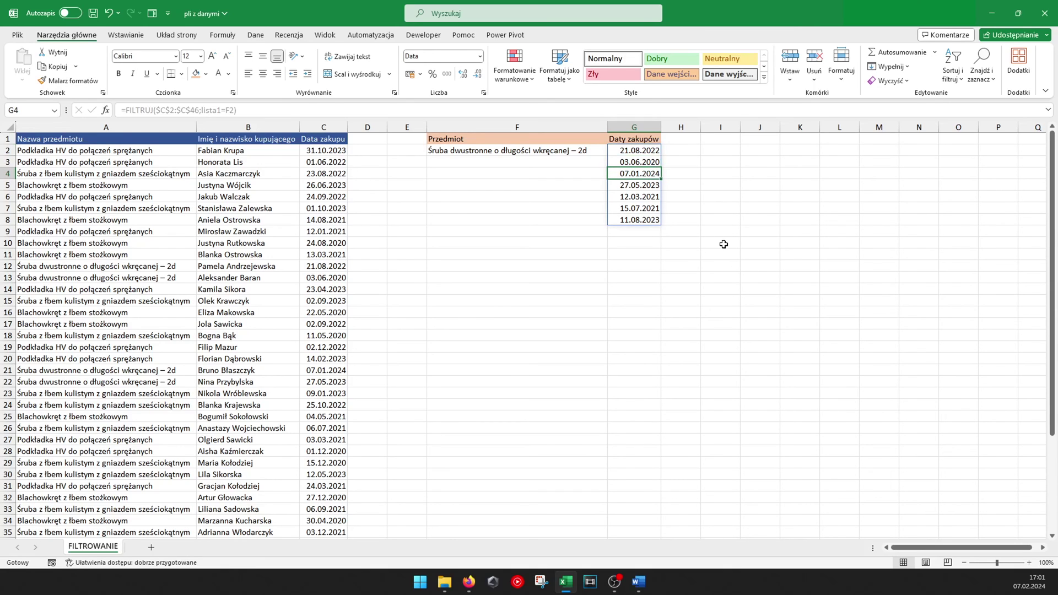
{"action": "left_click", "coordinate": [628, 151]}
{"action": "key", "text": "F2"}
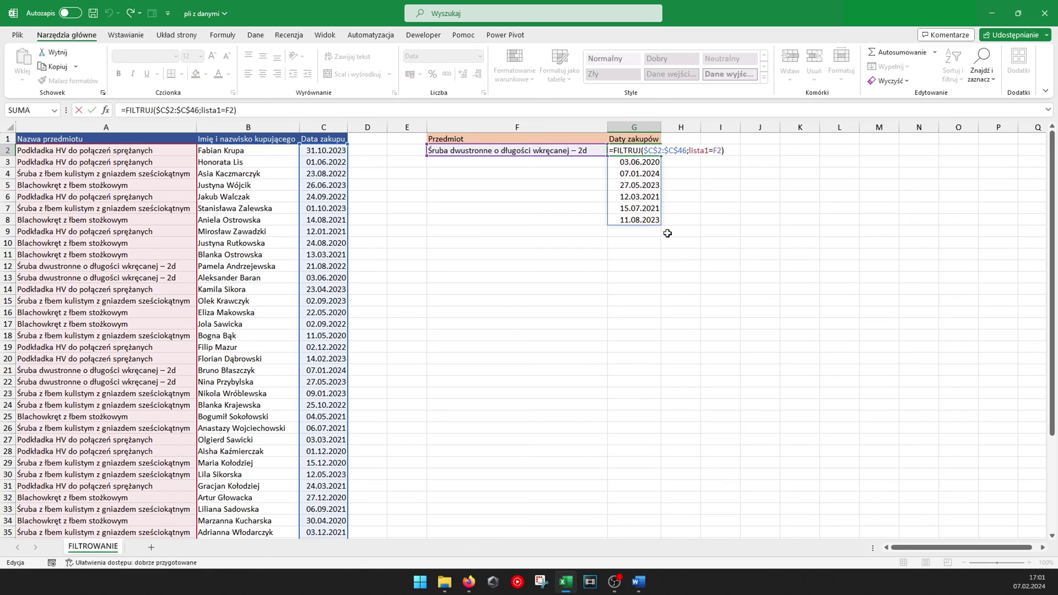
Wrap FILTRUJ in SORTUJ so G2's dates sort ascending, 03.06.2020 to 07.01.2024.
{"action": "type", "text": "s"}
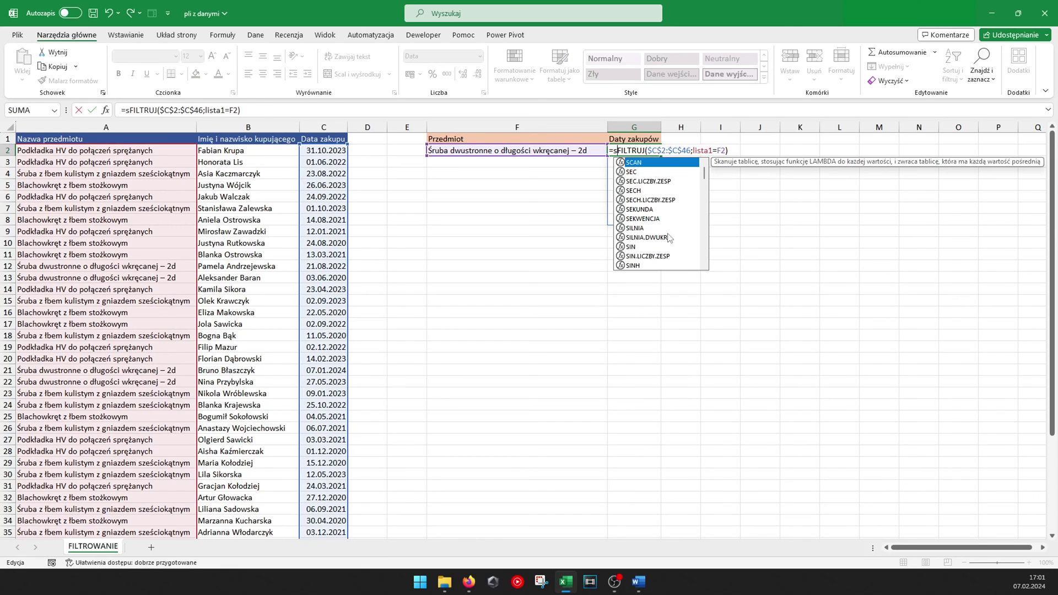
{"action": "type", "text": "or"}
{"action": "key", "text": "Tab"}
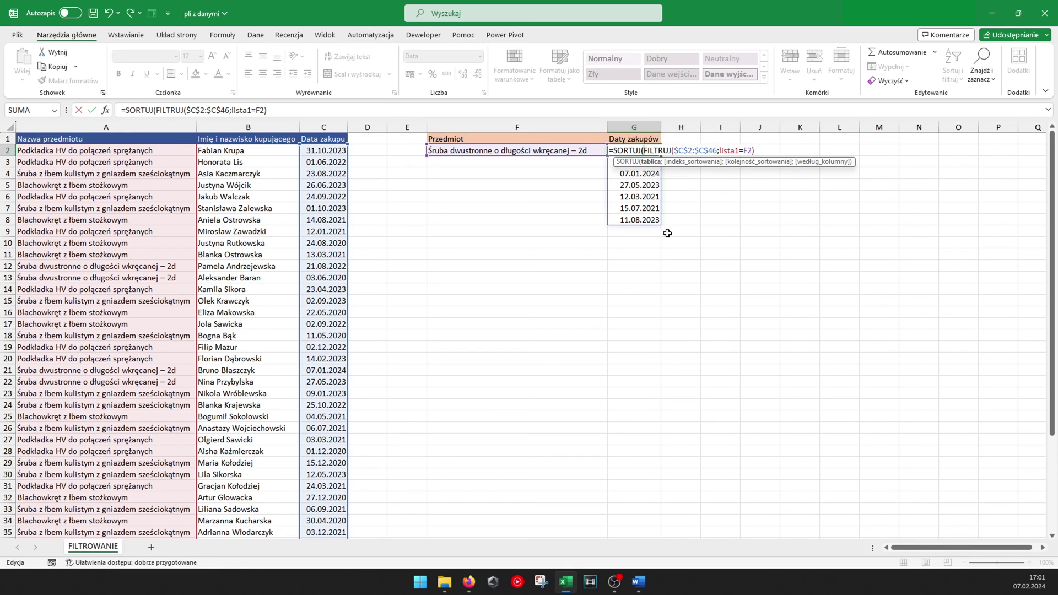
{"action": "type", "text": ")"}
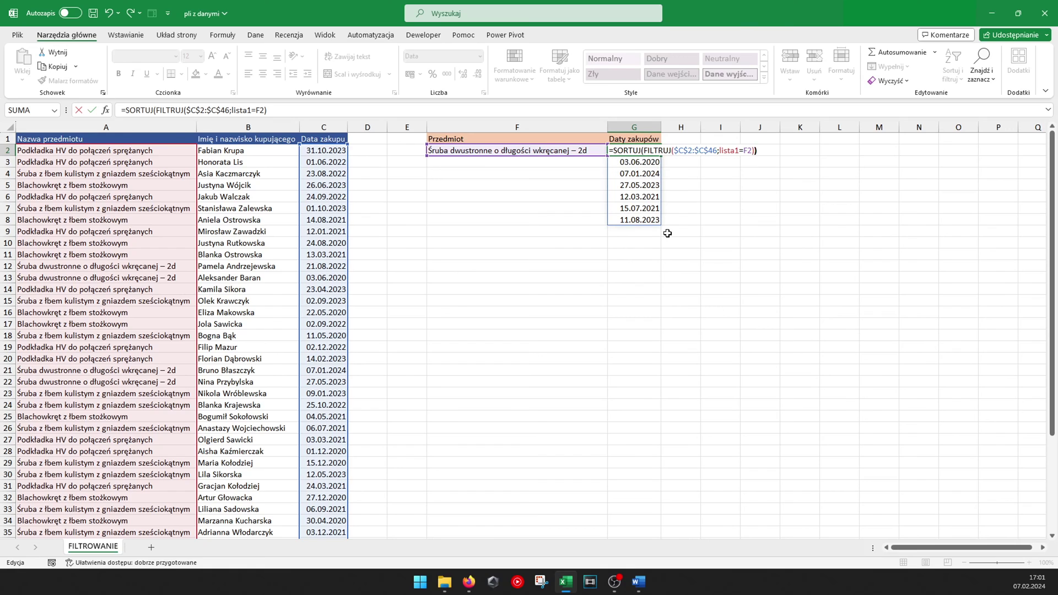
{"action": "key", "text": "Return"}
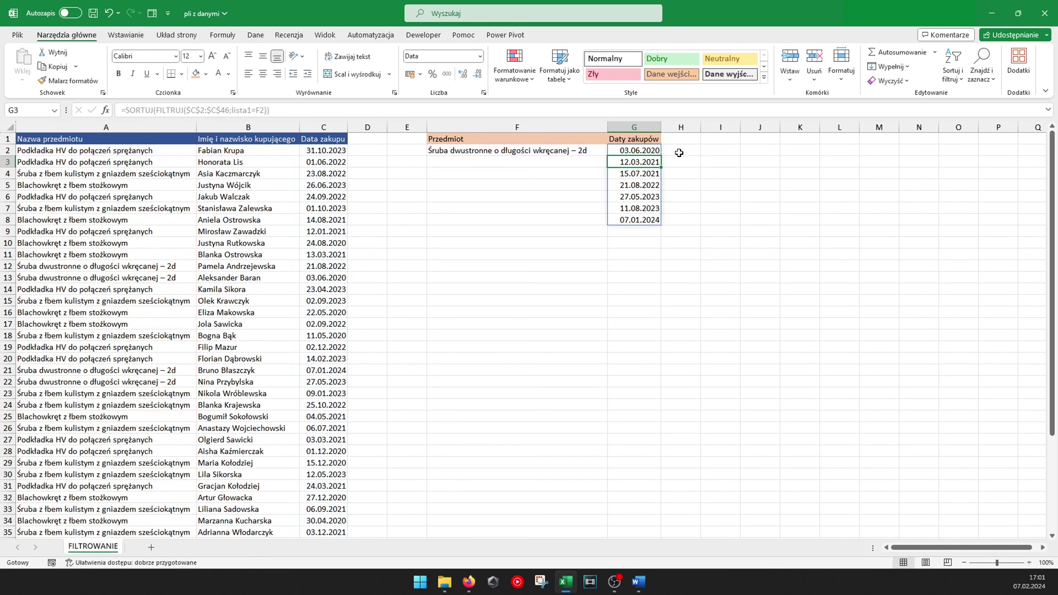
Step through the sorted dates, then switch F2 to Śruba z łbem kulistym z gniazdem sześciokątnym.
{"action": "left_click", "coordinate": [652, 151]}
{"action": "key", "text": "Down"}
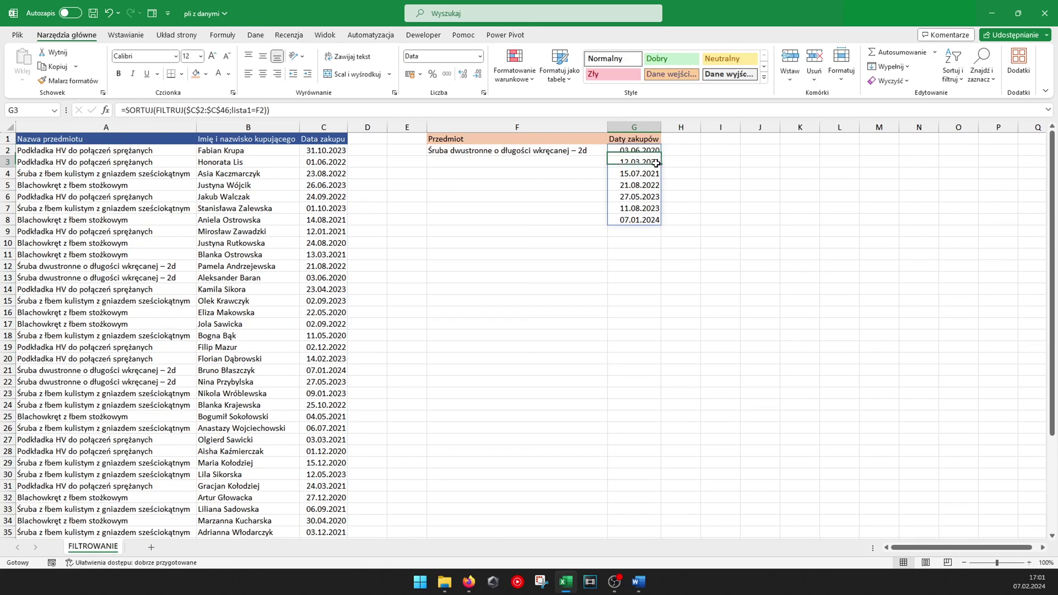
{"action": "key", "text": "Down"}
{"action": "key", "text": "Down"}
{"action": "key", "text": "Down"}
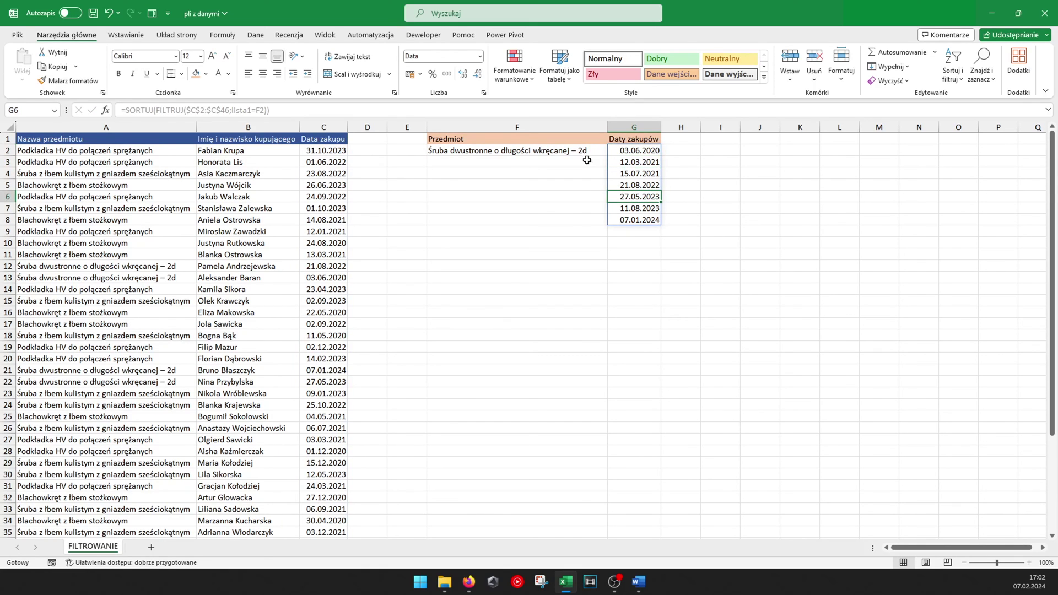
{"action": "left_click", "coordinate": [598, 152]}
{"action": "left_click", "coordinate": [612, 151]}
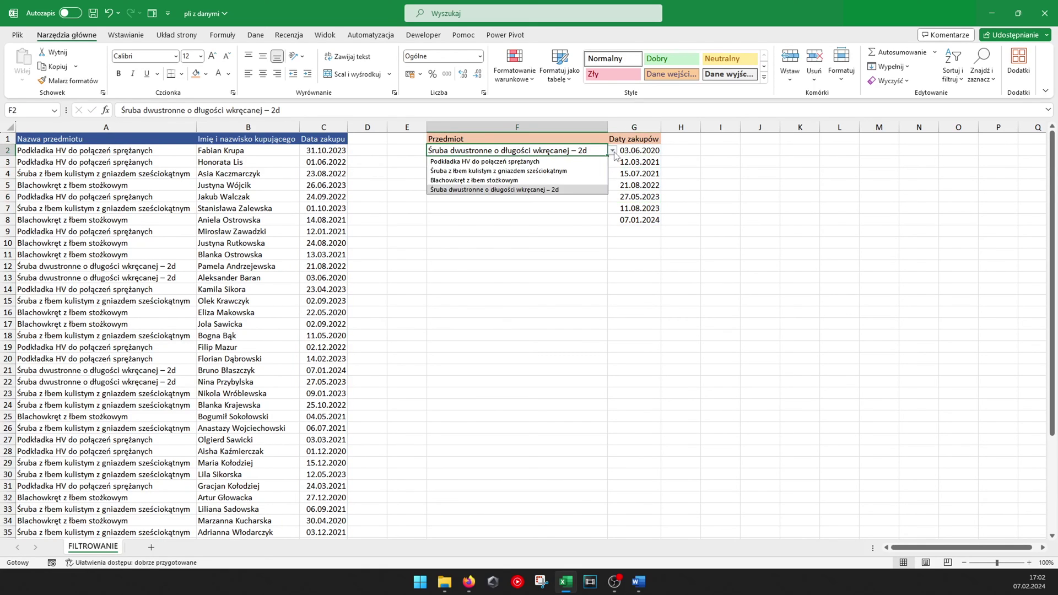
{"action": "left_click", "coordinate": [537, 177]}
Check the fourteen sorted dates in G2:G15, then mark the G2:K3 area and row 2.
{"action": "left_click_drag", "start_coordinate": [648, 150], "coordinate": [648, 300]}
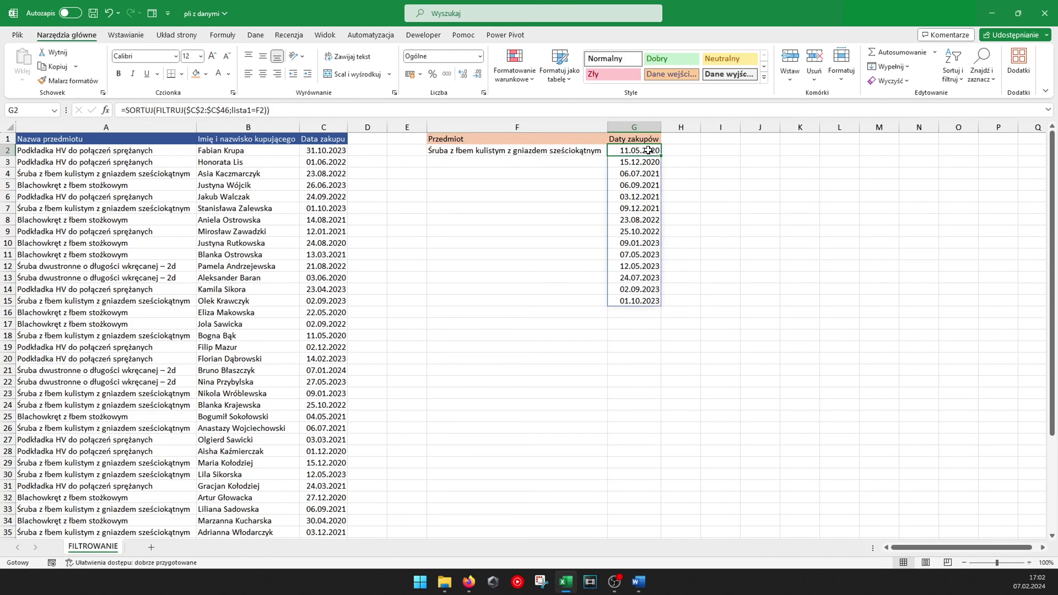
{"action": "left_click", "coordinate": [708, 338]}
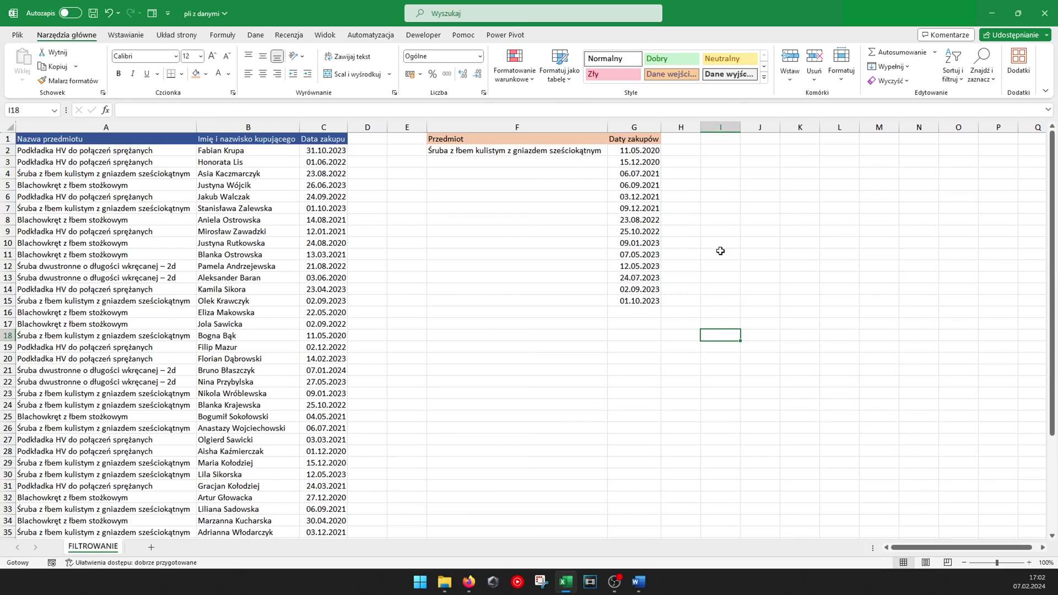
{"action": "left_click_drag", "start_coordinate": [639, 151], "coordinate": [634, 300]}
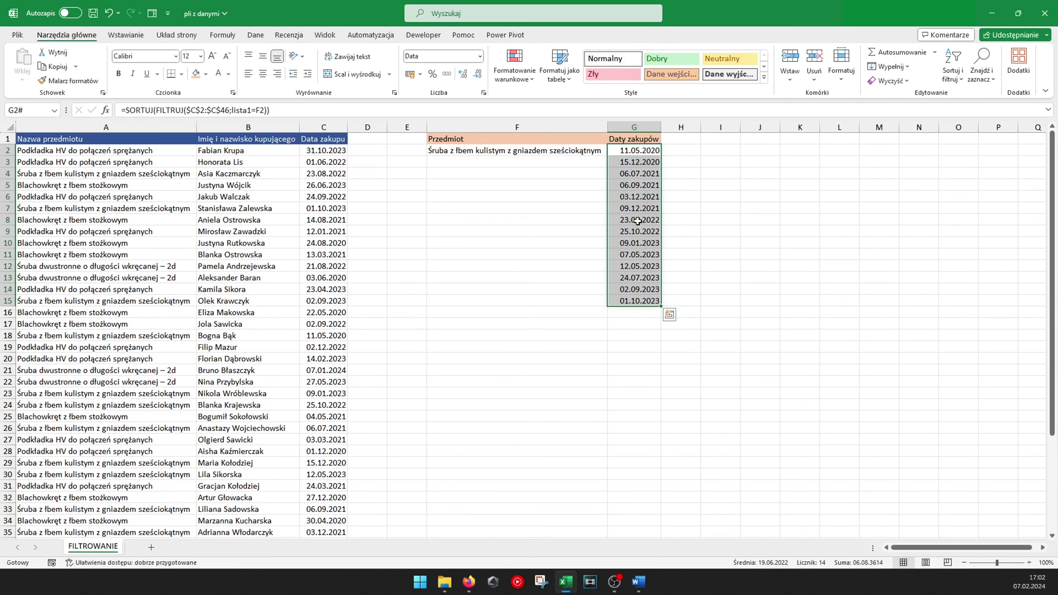
{"action": "left_click_drag", "start_coordinate": [636, 151], "coordinate": [837, 150]}
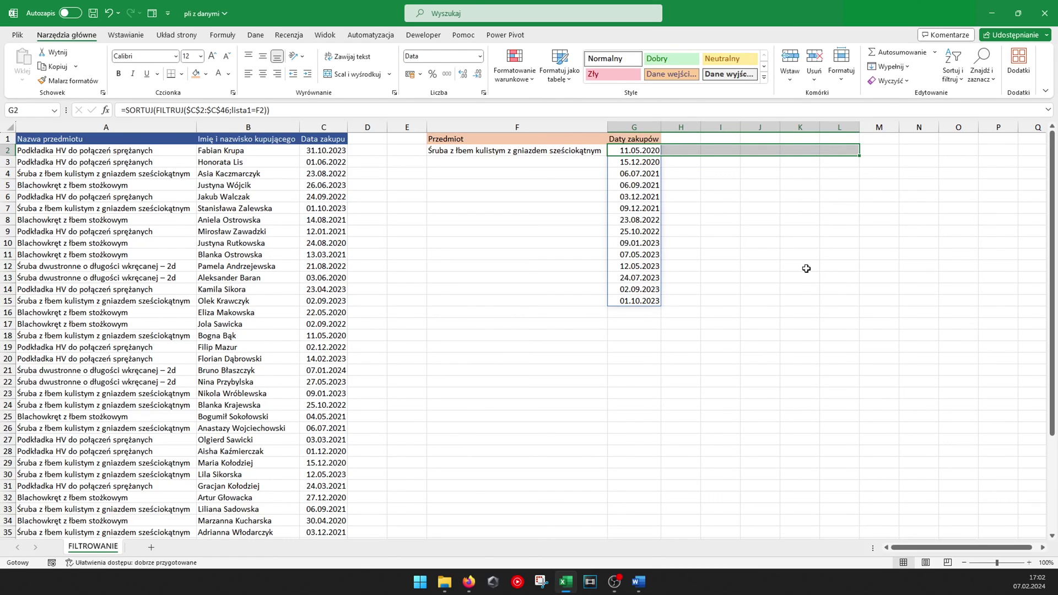
{"action": "left_click", "coordinate": [726, 244]}
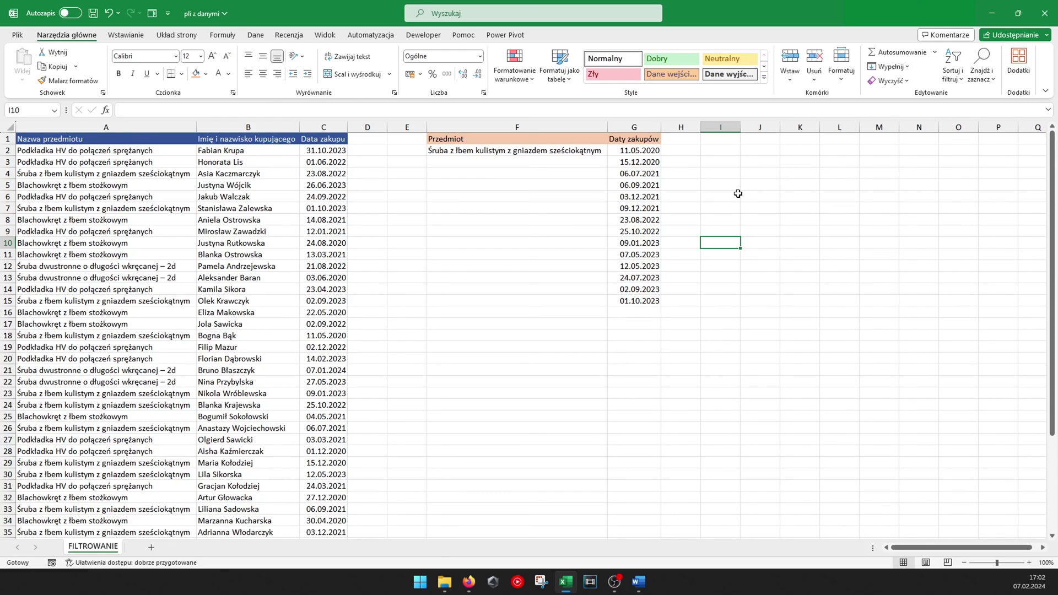
{"action": "left_click", "coordinate": [6, 150]}
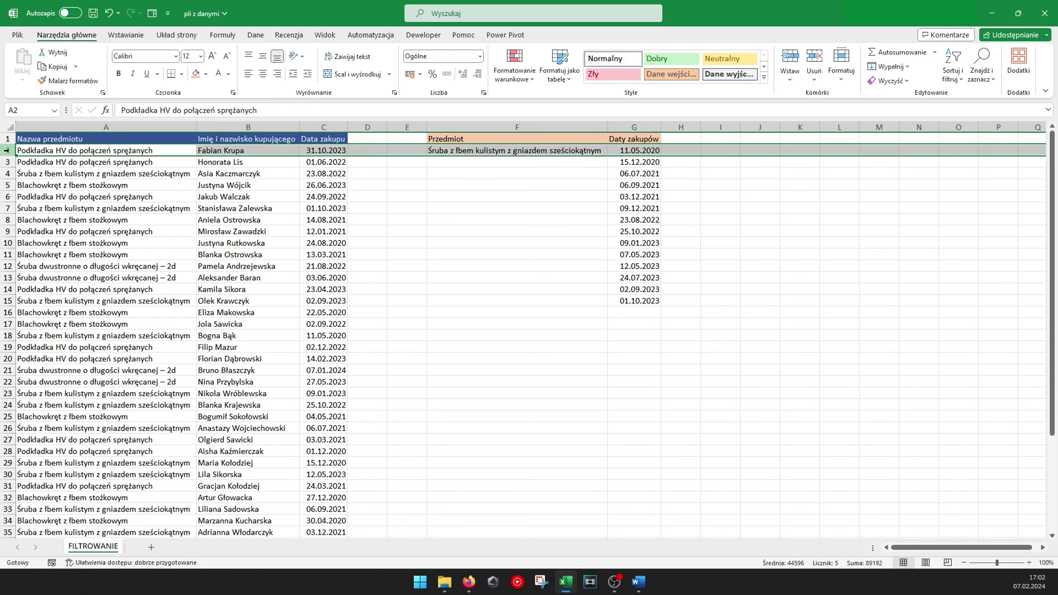
Wrap G2's SORTUJ(FILTRUJ()) formula in TRANSPONUJ so the dates spread across row 2.
{"action": "left_click_drag", "start_coordinate": [48, 152], "coordinate": [50, 289]}
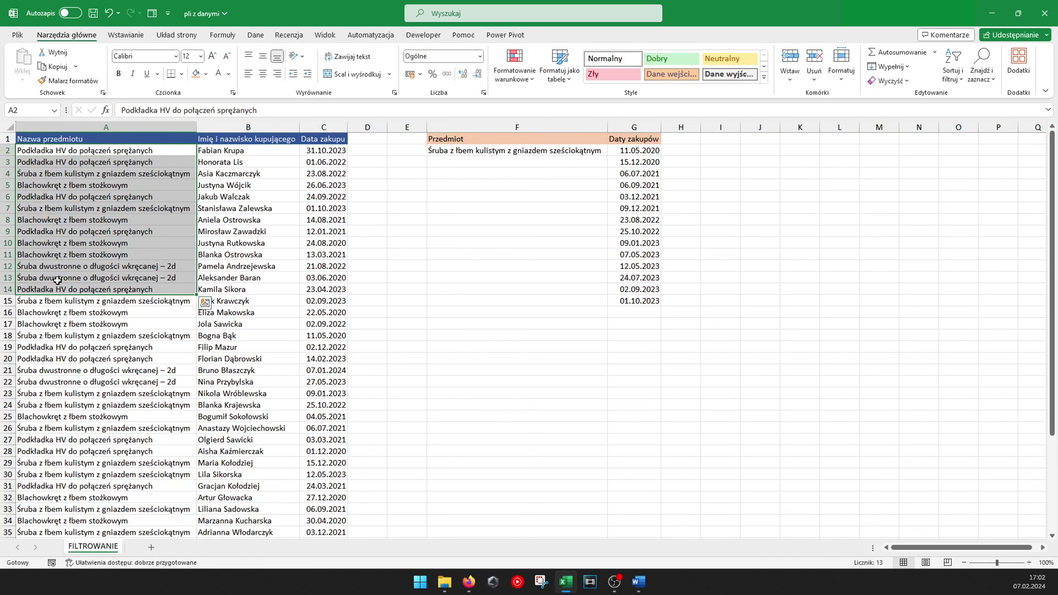
{"action": "double_click", "coordinate": [621, 150]}
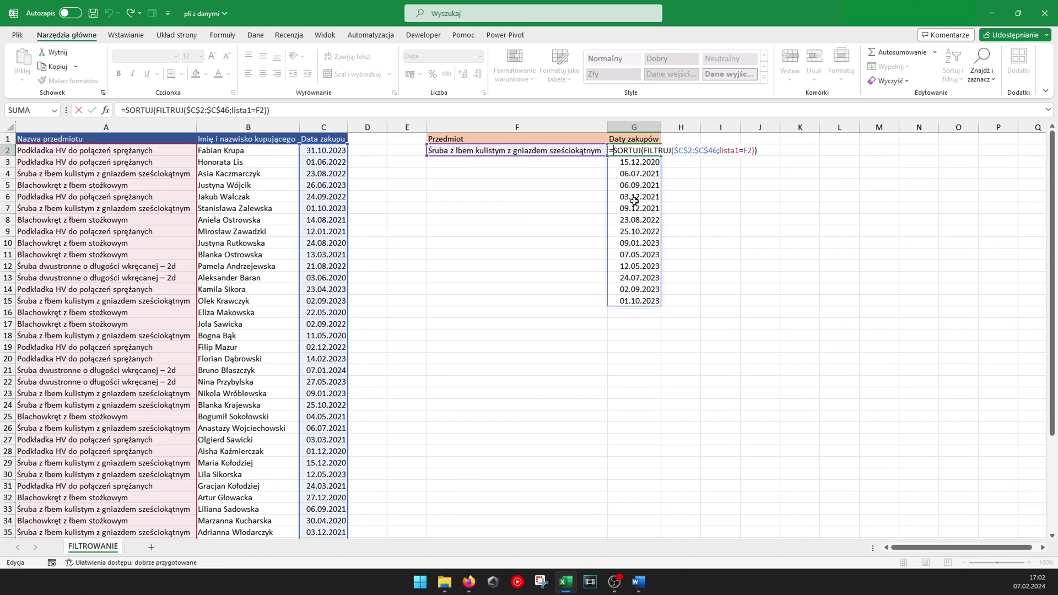
{"action": "type", "text": "TRANSPONUJ("}
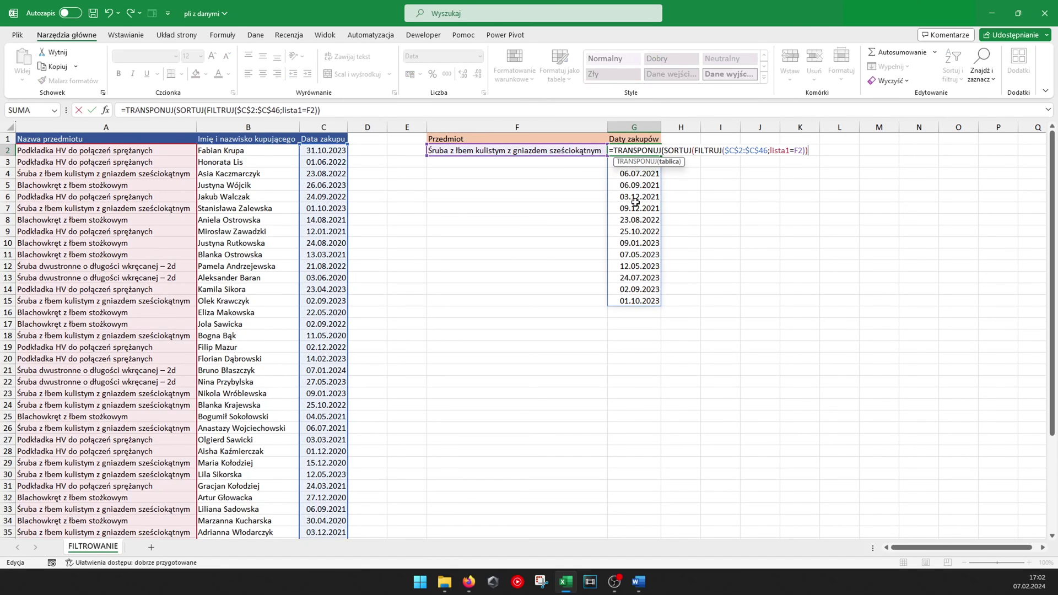
{"action": "type", "text": ")"}
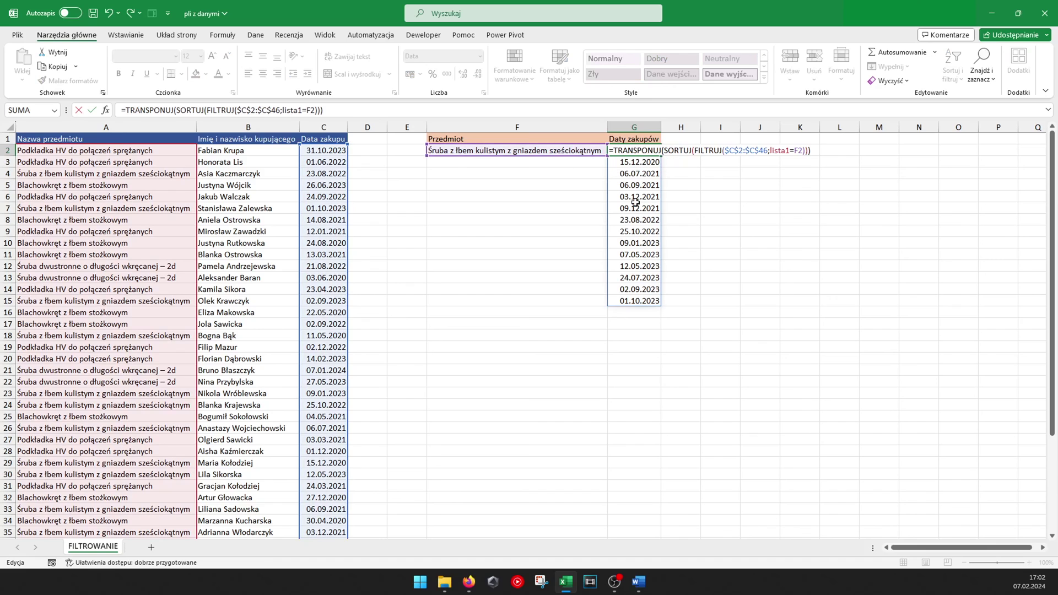
{"action": "key", "text": "Return"}
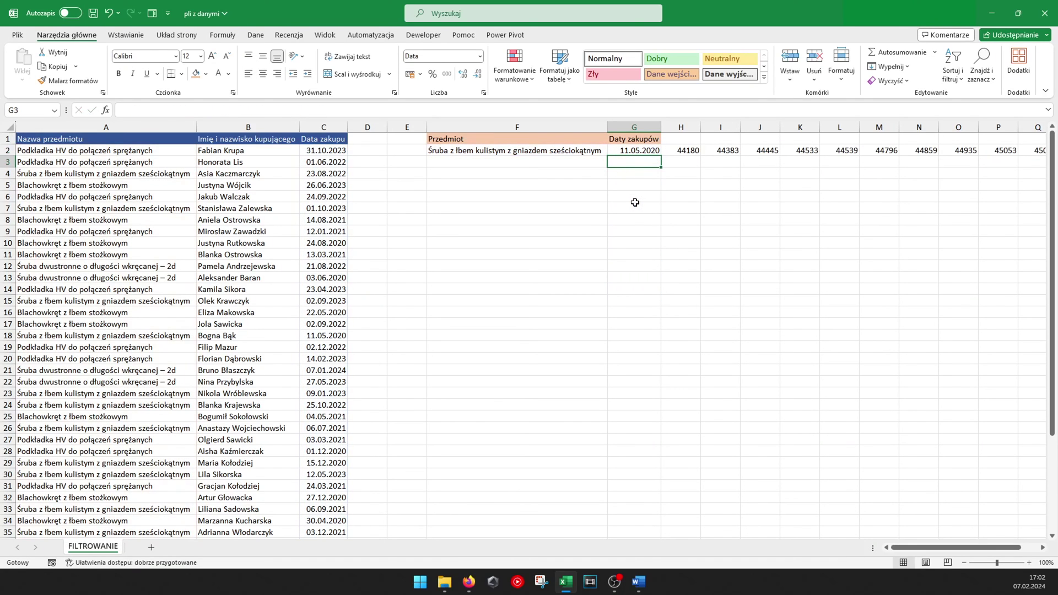
{"action": "left_click", "coordinate": [637, 148]}
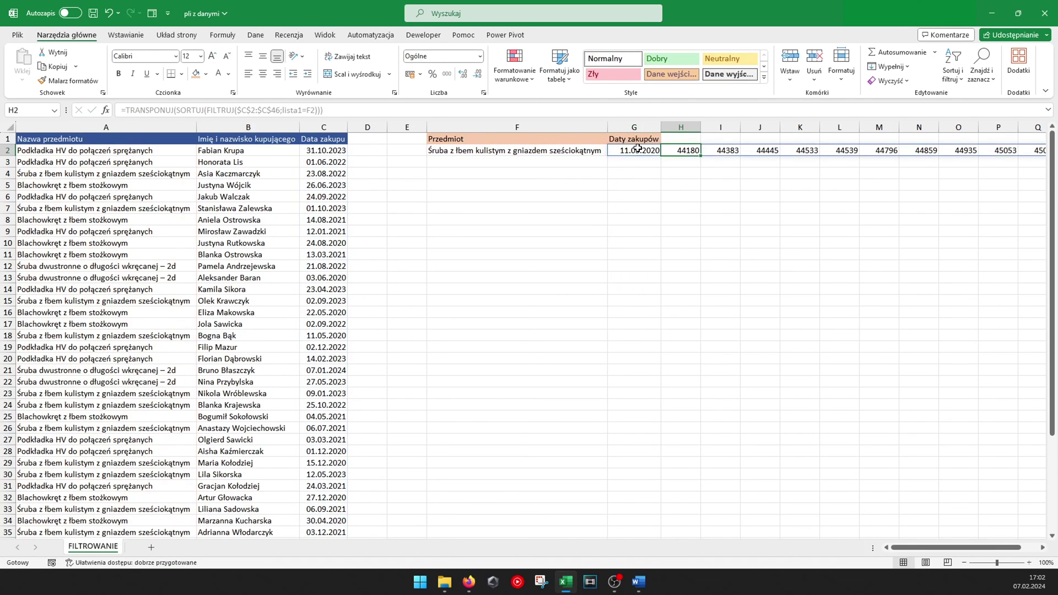
Format G2's spilled row as Data krótka so H2:T2 show 15.12.2020 to 01.10.2023.
{"action": "key", "text": "ctrl+shift+Right"}
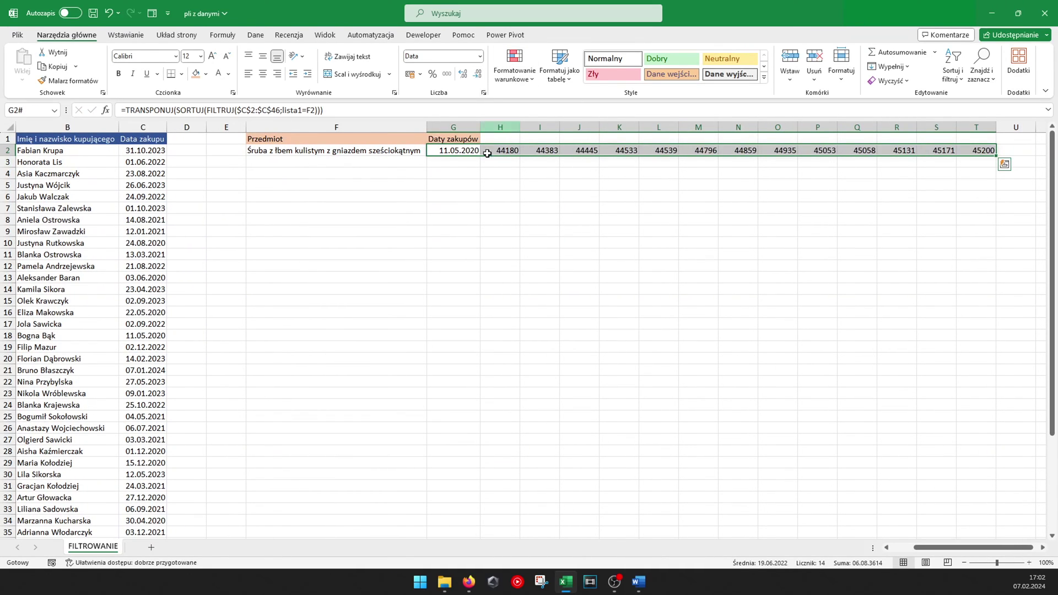
{"action": "left_click", "coordinate": [491, 150]}
{"action": "left_click", "coordinate": [546, 152]}
{"action": "left_click", "coordinate": [467, 153]}
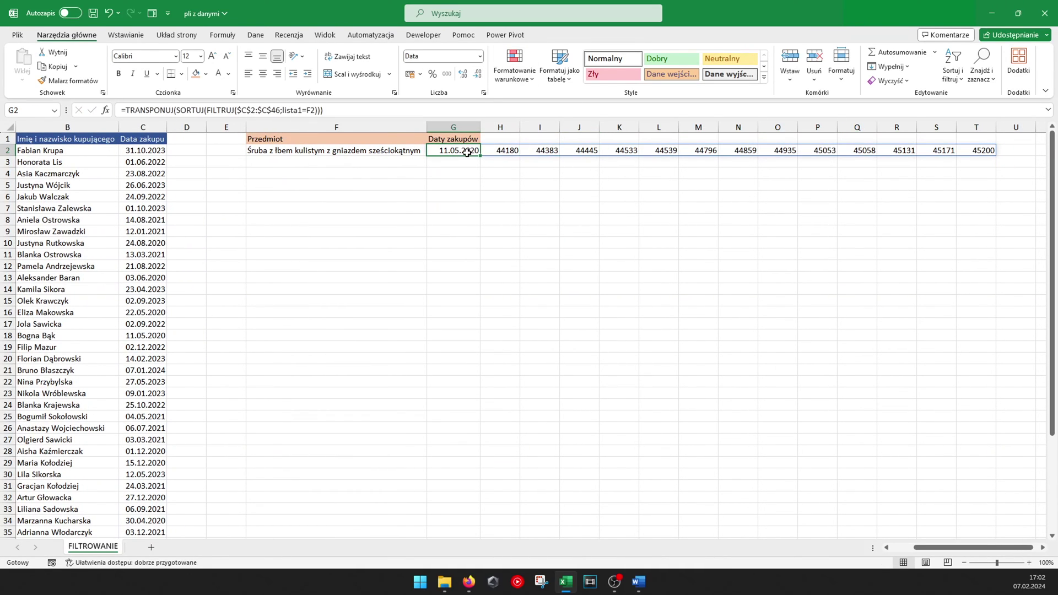
{"action": "key", "text": "ctrl+shift+Right"}
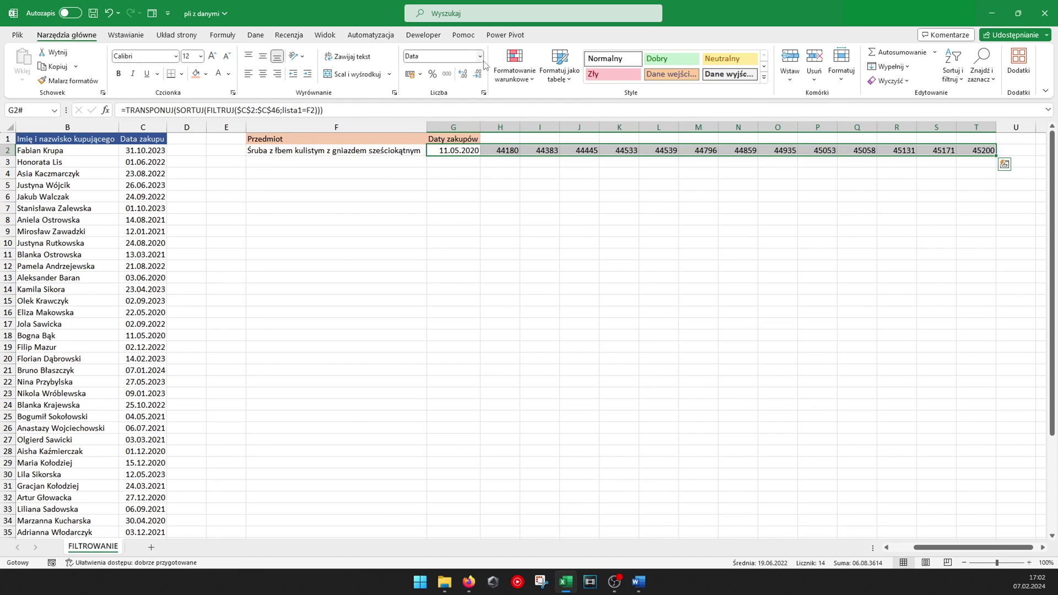
{"action": "left_click", "coordinate": [471, 56]}
{"action": "left_click", "coordinate": [480, 57]}
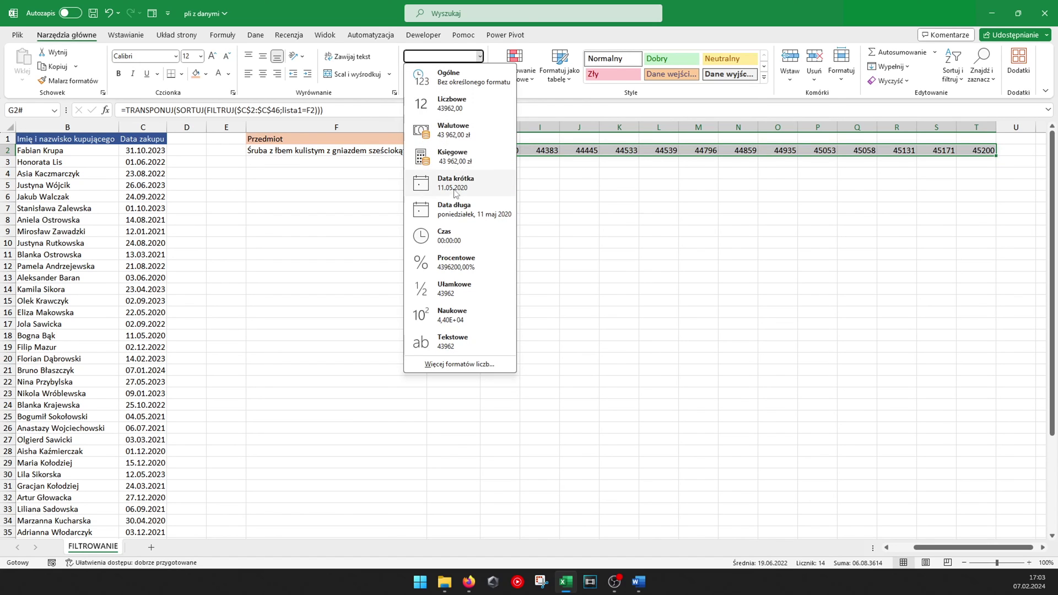
{"action": "key", "text": "Escape"}
{"action": "left_click", "coordinate": [617, 235]}
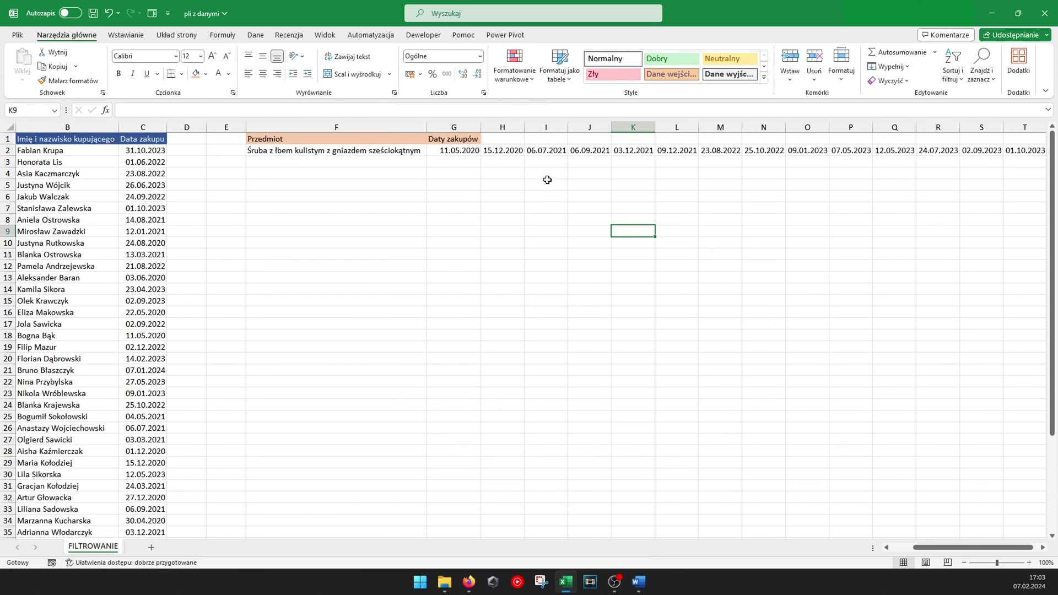
{"action": "left_click_drag", "start_coordinate": [455, 153], "coordinate": [939, 150]}
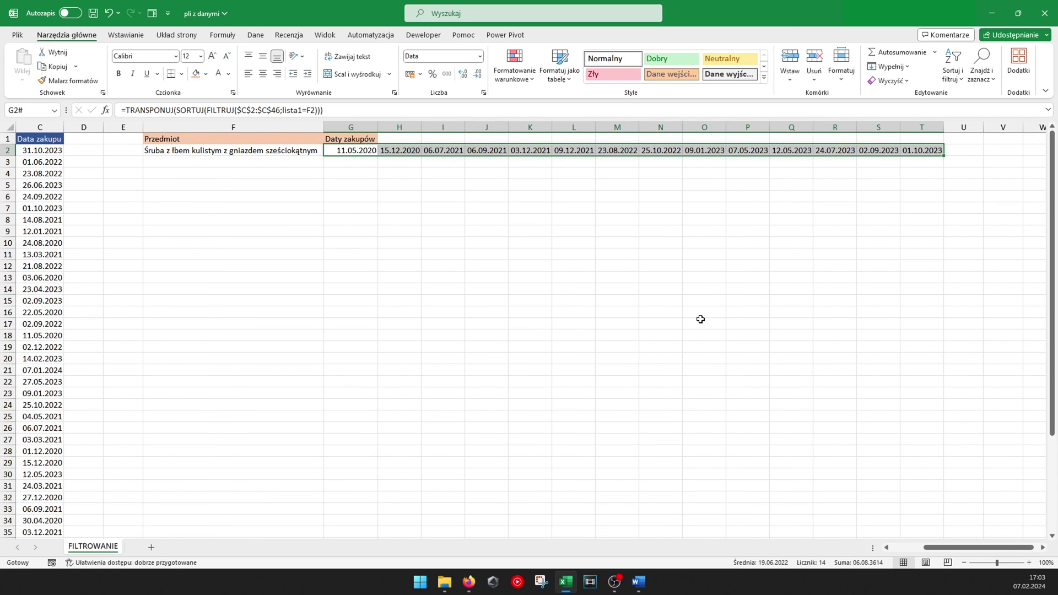
{"action": "scroll", "coordinate": [297, 213], "scroll_direction": "left", "scroll_amount": 2}
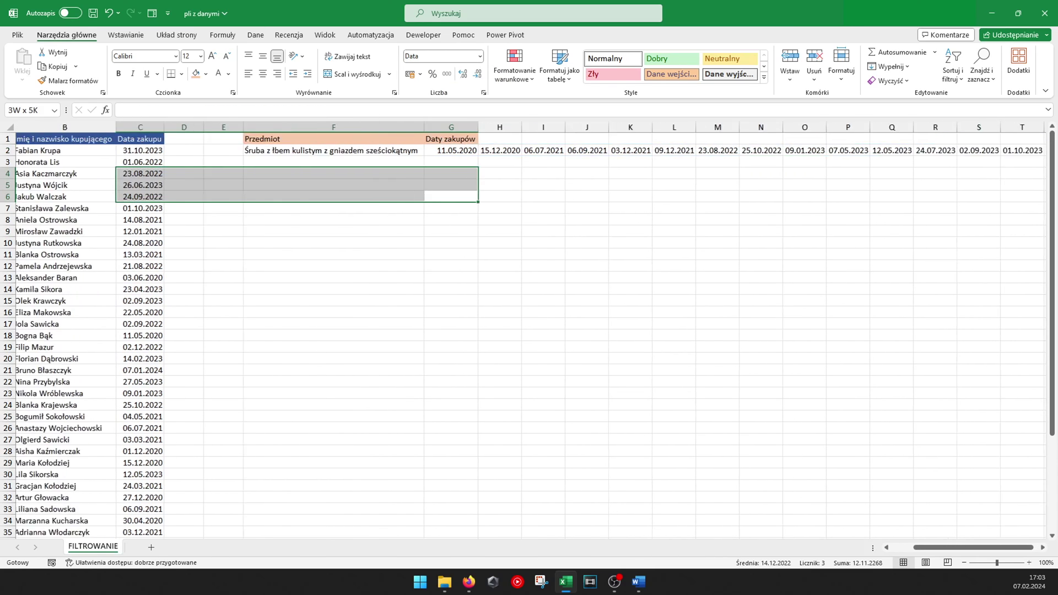
Copy the item name 'Podkładka HV do połączeń sprężanych' from A2 into F3.
{"action": "left_click", "coordinate": [531, 241]}
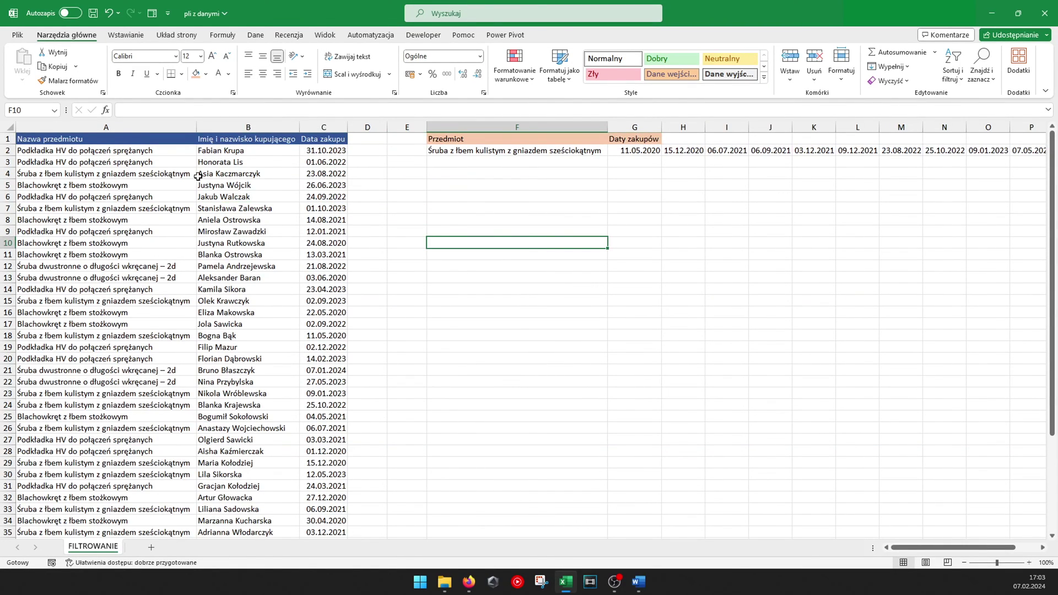
{"action": "left_click", "coordinate": [91, 152]}
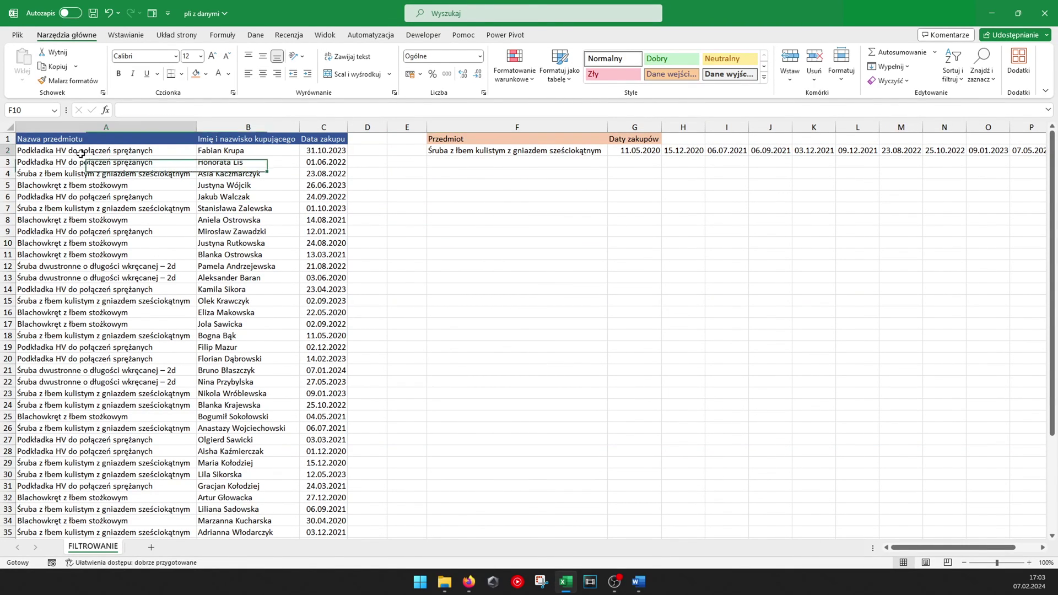
{"action": "key", "text": "ctrl+c"}
{"action": "left_click", "coordinate": [481, 162]}
{"action": "key", "text": "ctrl+v"}
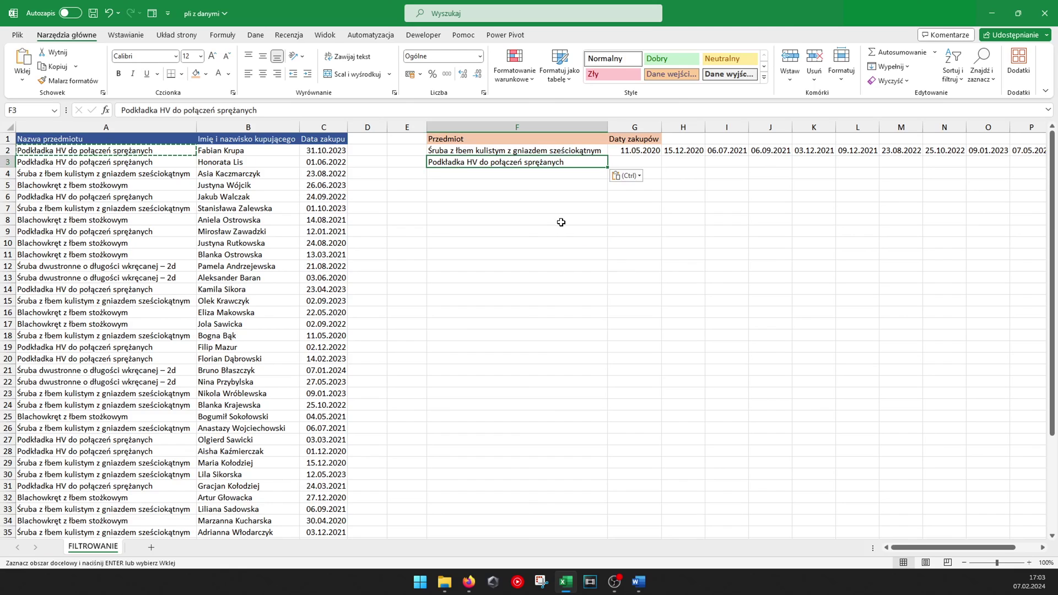
Fill the G2 TRANSPONUJ(SORTUJ(FILTRUJ())) formula down to G3 so row 3 spills its dates.
{"action": "double_click", "coordinate": [636, 152]}
{"action": "key", "text": "ctrl+Return"}
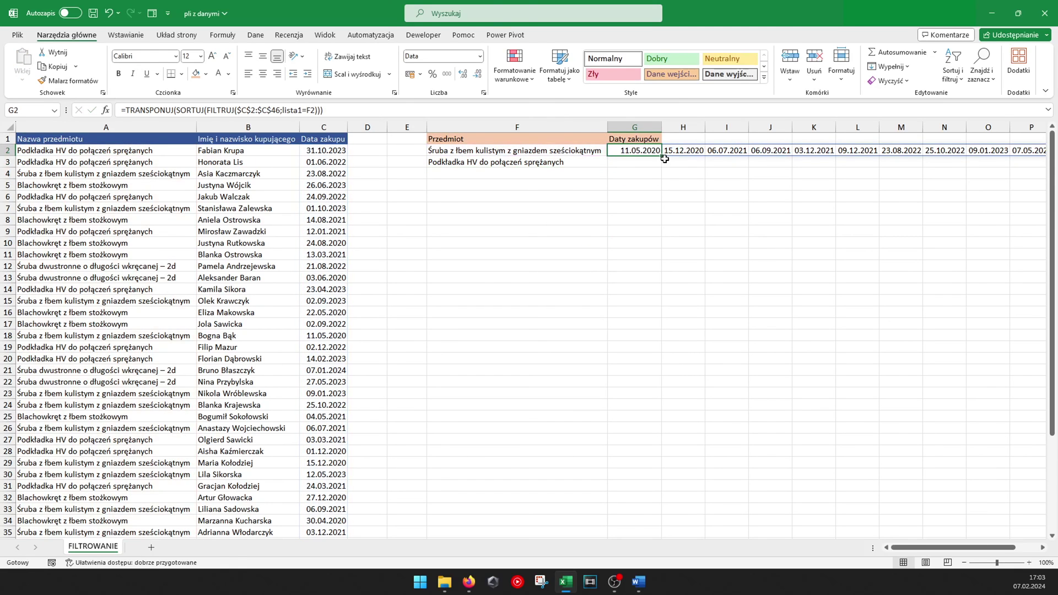
{"action": "left_click_drag", "start_coordinate": [662, 157], "coordinate": [663, 166]}
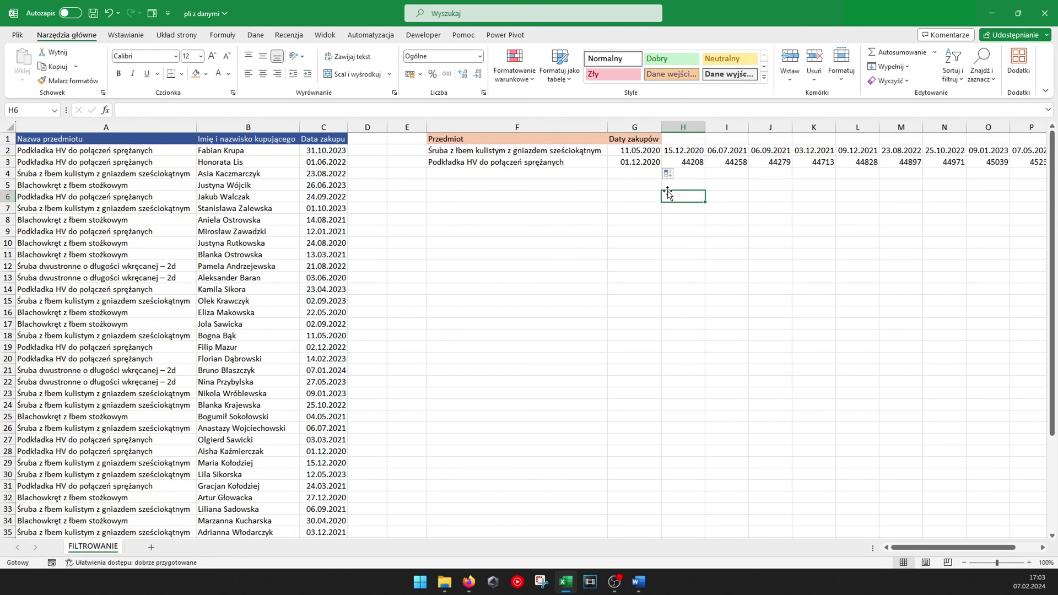
{"action": "mouse_move", "coordinate": [633, 162]}
{"action": "left_mouse_down"}
{"action": "mouse_move", "coordinate": [835, 154]}
{"action": "mouse_move", "coordinate": [751, 163]}
{"action": "left_mouse_up"}
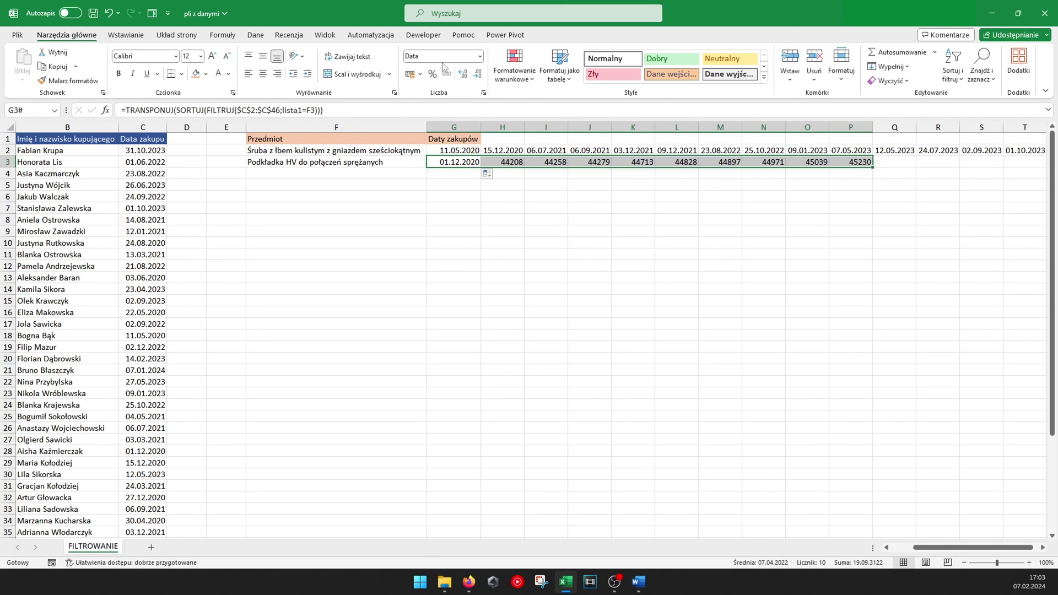
{"action": "left_click", "coordinate": [469, 149]}
Format-paint G2's date format onto G3:P3, showing 01.12.2020 through 31.10.2023.
{"action": "left_click", "coordinate": [78, 80]}
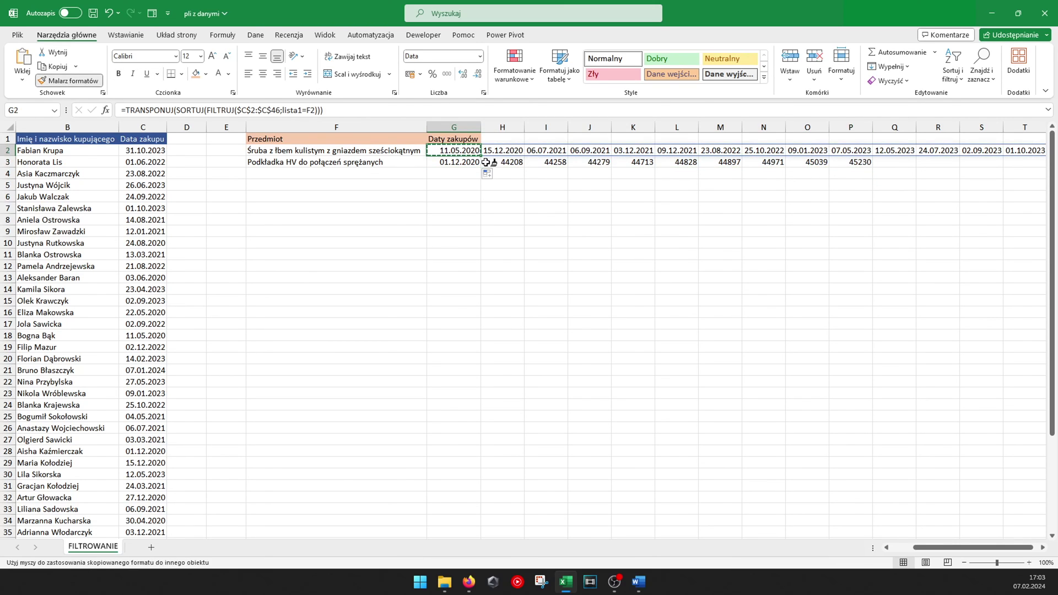
{"action": "left_click_drag", "start_coordinate": [457, 162], "coordinate": [851, 162]}
{"action": "left_click", "coordinate": [697, 271]}
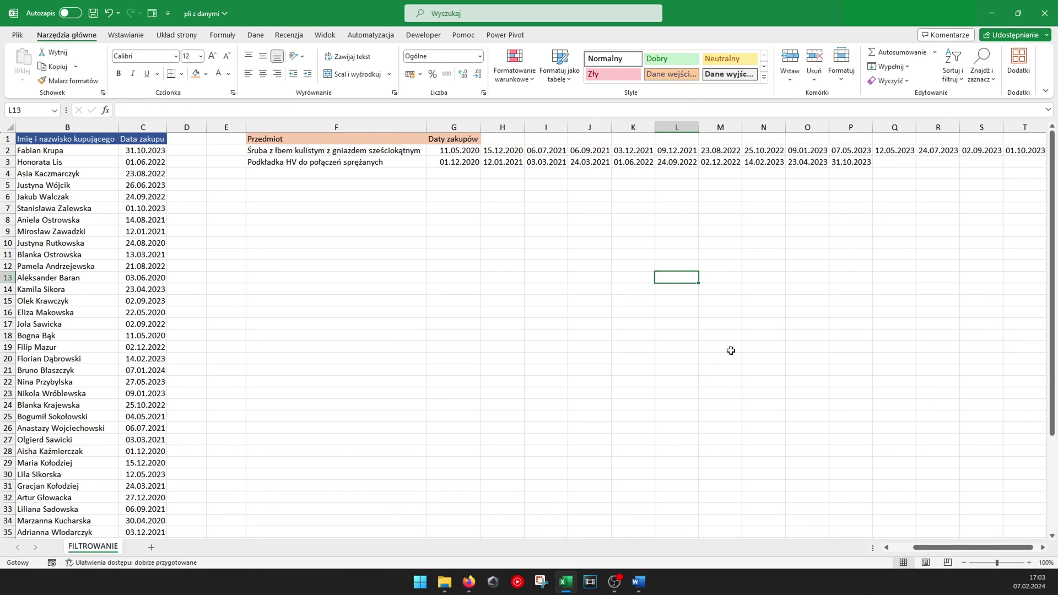